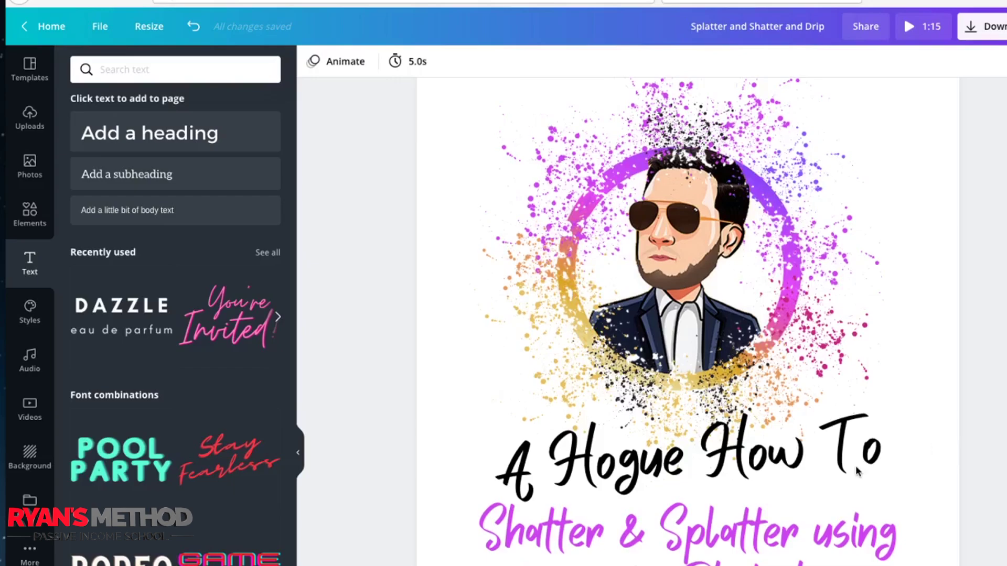
Step: Scroll down past example pages 1–5 to page 6 and its Bonus Tip striped sunset
{"action": "scroll", "coordinate": [858, 471], "scroll_direction": "down", "scroll_amount": 2}
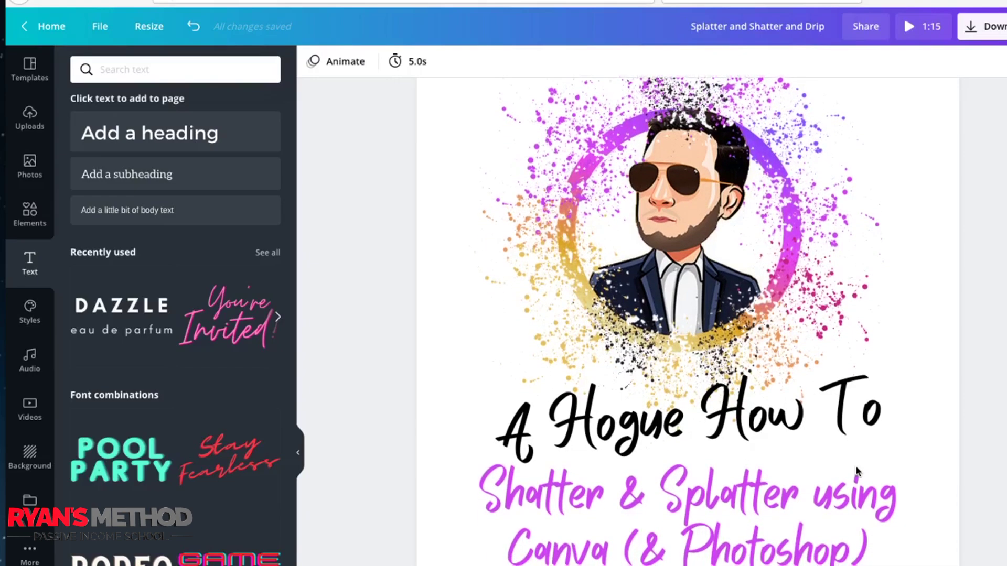
{"action": "scroll", "coordinate": [858, 471], "scroll_direction": "down", "scroll_amount": 3}
{"action": "scroll", "coordinate": [858, 471], "scroll_direction": "down", "scroll_amount": 10}
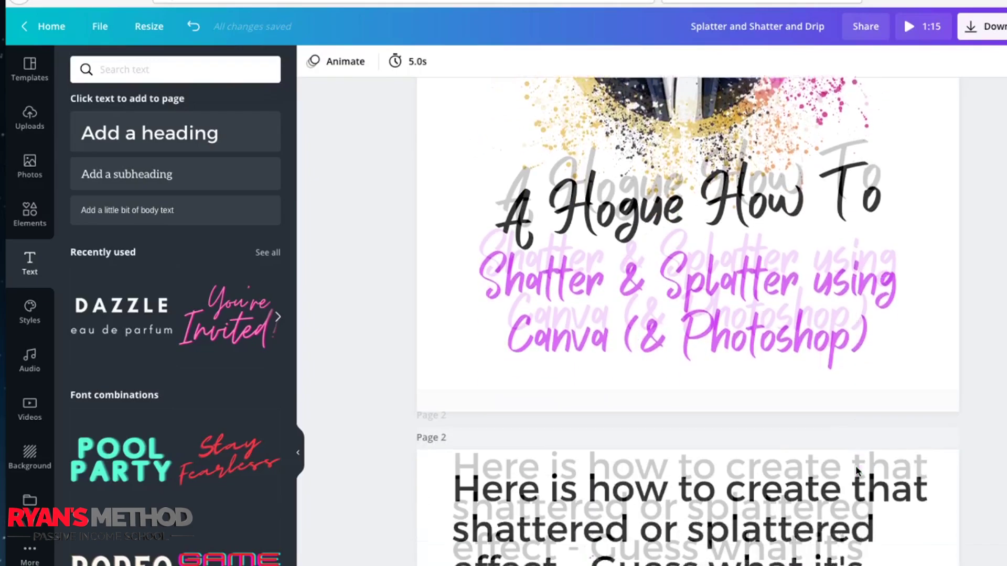
{"action": "scroll", "coordinate": [858, 471], "scroll_direction": "down", "scroll_amount": 3}
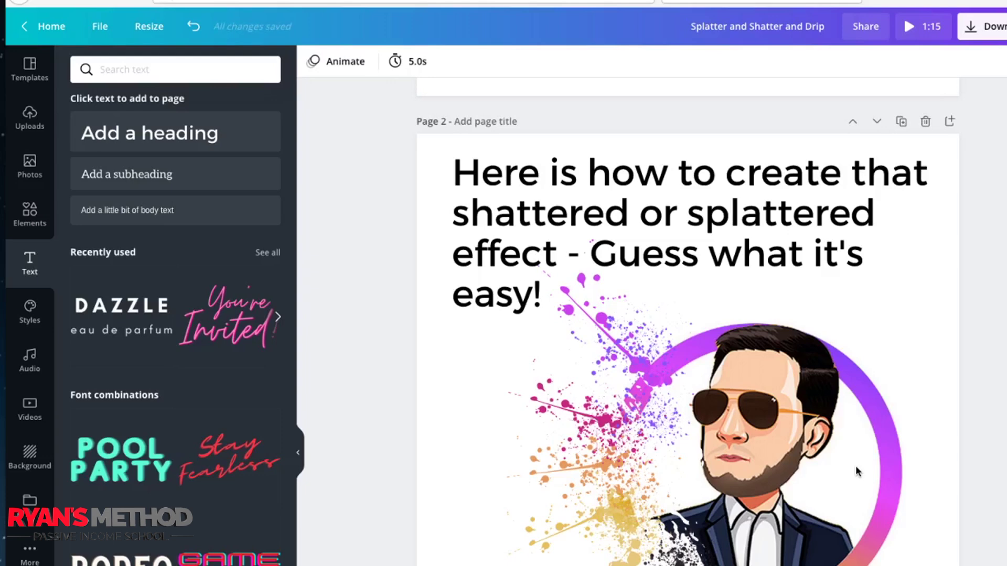
{"action": "scroll", "coordinate": [856, 468], "scroll_direction": "down", "scroll_amount": 2}
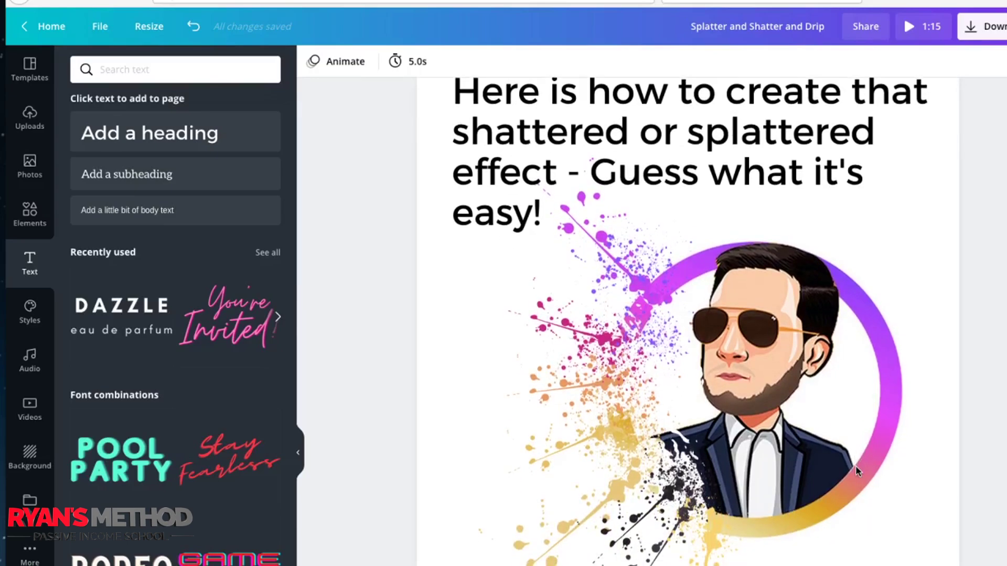
{"action": "scroll", "coordinate": [856, 467], "scroll_direction": "down", "scroll_amount": 8}
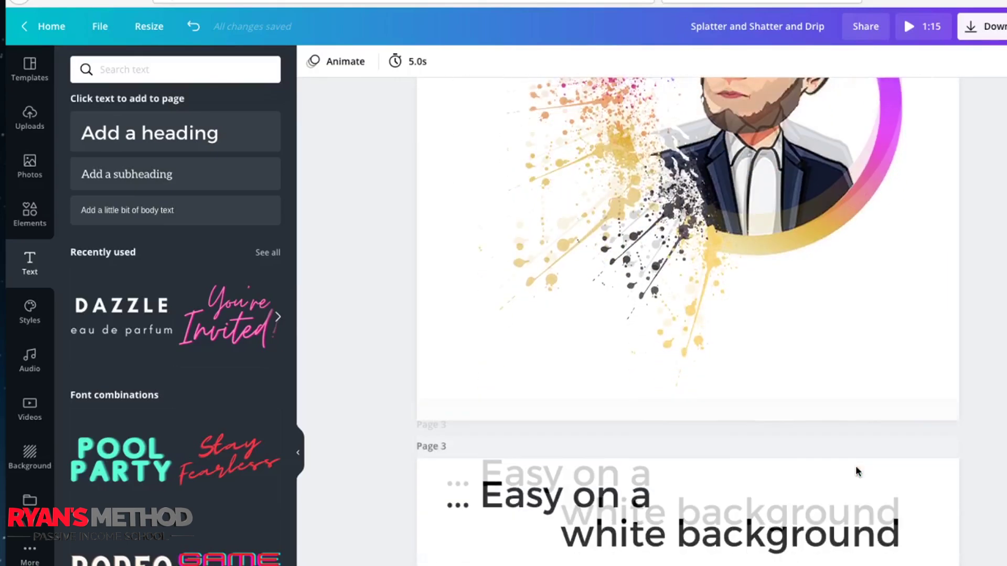
{"action": "scroll", "coordinate": [856, 471], "scroll_direction": "down", "scroll_amount": 4}
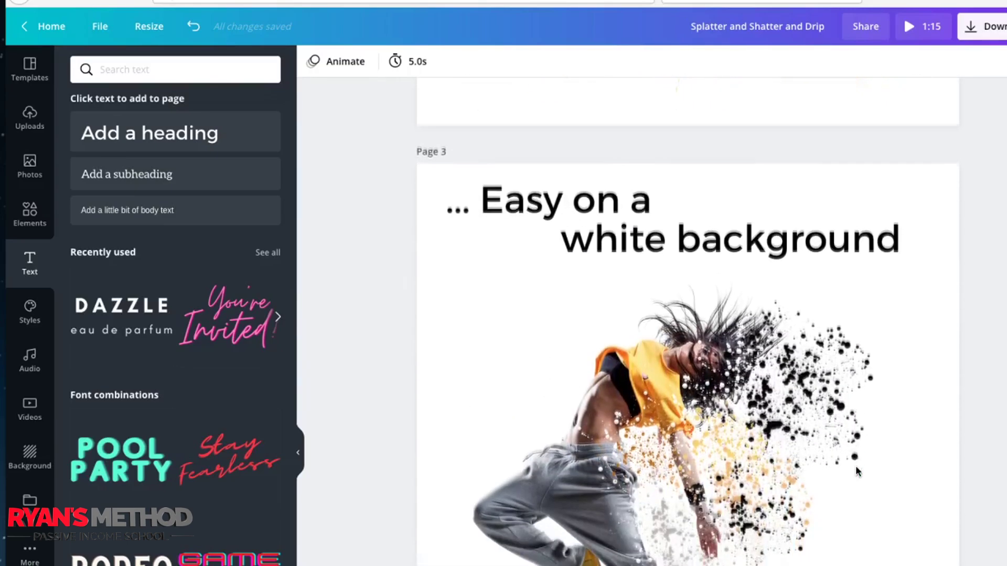
{"action": "scroll", "coordinate": [855, 470], "scroll_direction": "down", "scroll_amount": 2}
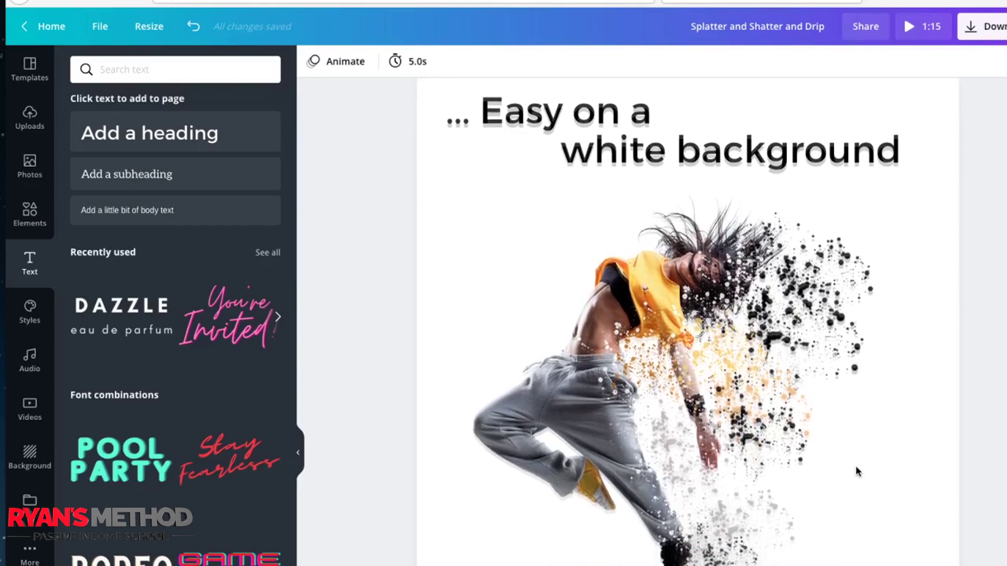
{"action": "scroll", "coordinate": [856, 471], "scroll_direction": "down", "scroll_amount": 1}
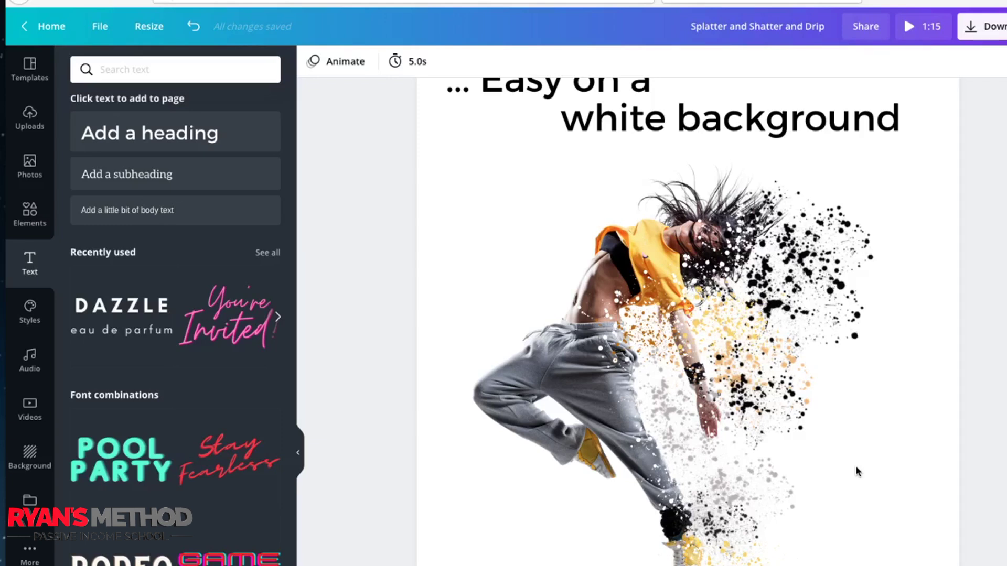
{"action": "scroll", "coordinate": [856, 471], "scroll_direction": "down", "scroll_amount": 4}
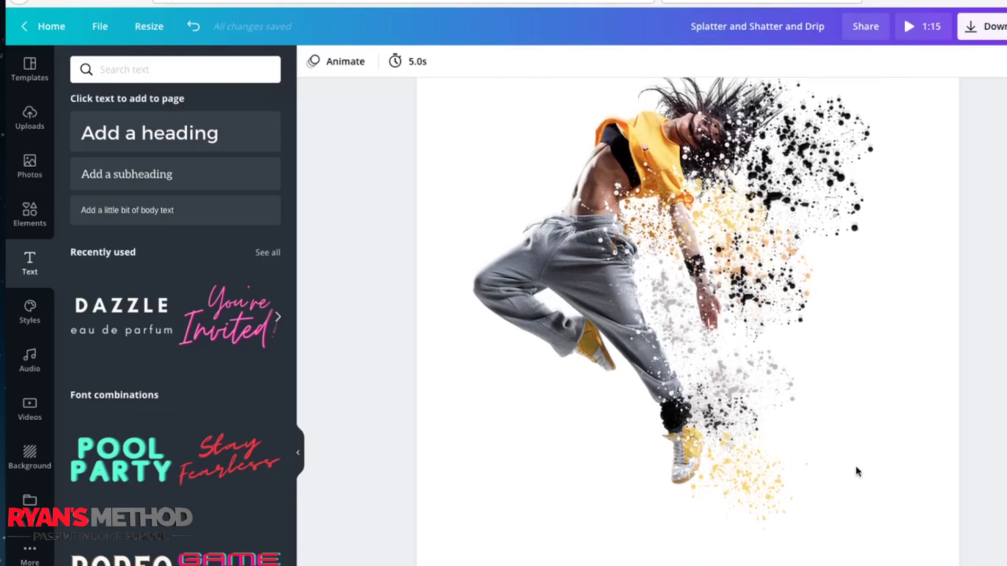
{"action": "scroll", "coordinate": [856, 468], "scroll_direction": "down", "scroll_amount": 8}
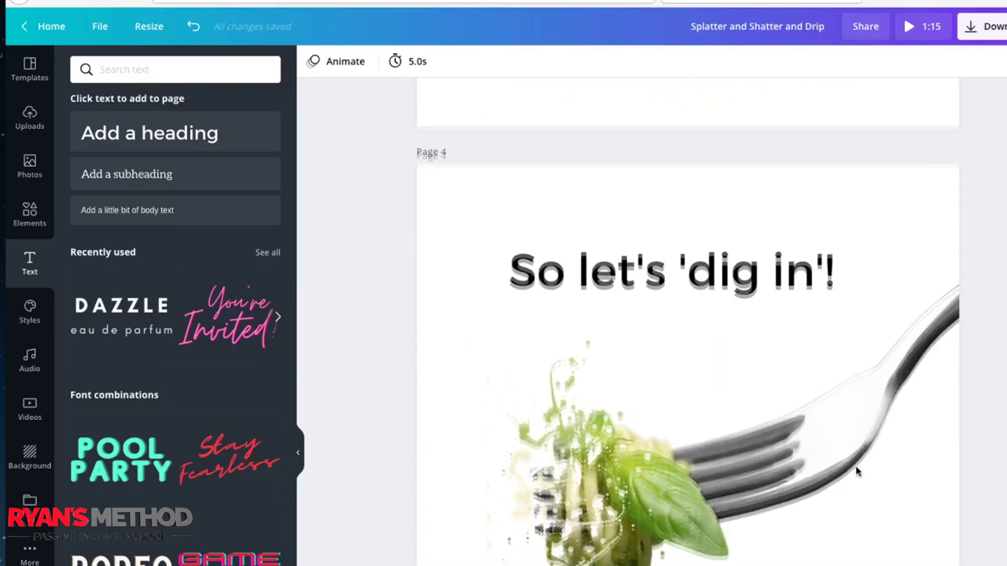
{"action": "scroll", "coordinate": [855, 467], "scroll_direction": "down", "scroll_amount": 6}
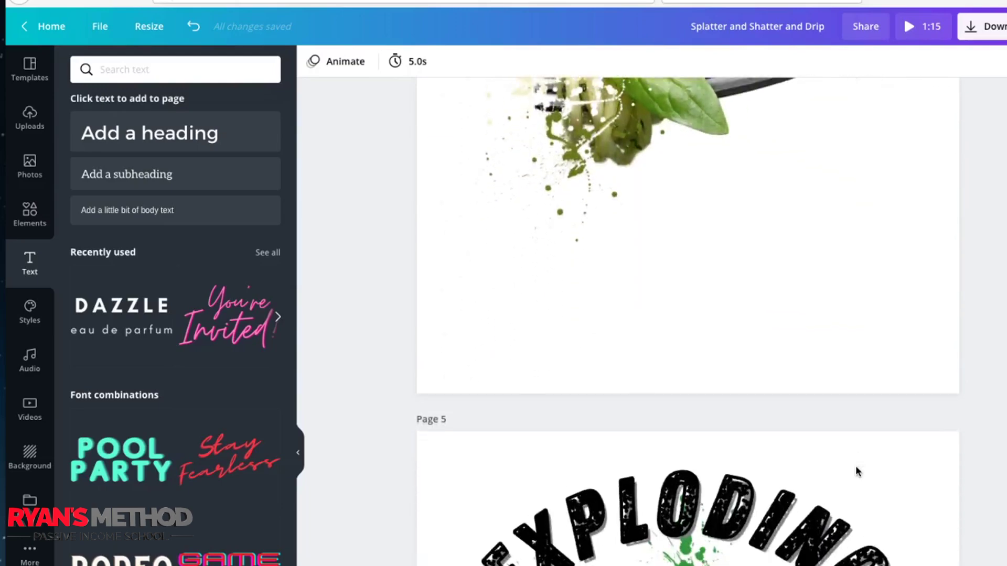
{"action": "scroll", "coordinate": [857, 471], "scroll_direction": "down", "scroll_amount": 6}
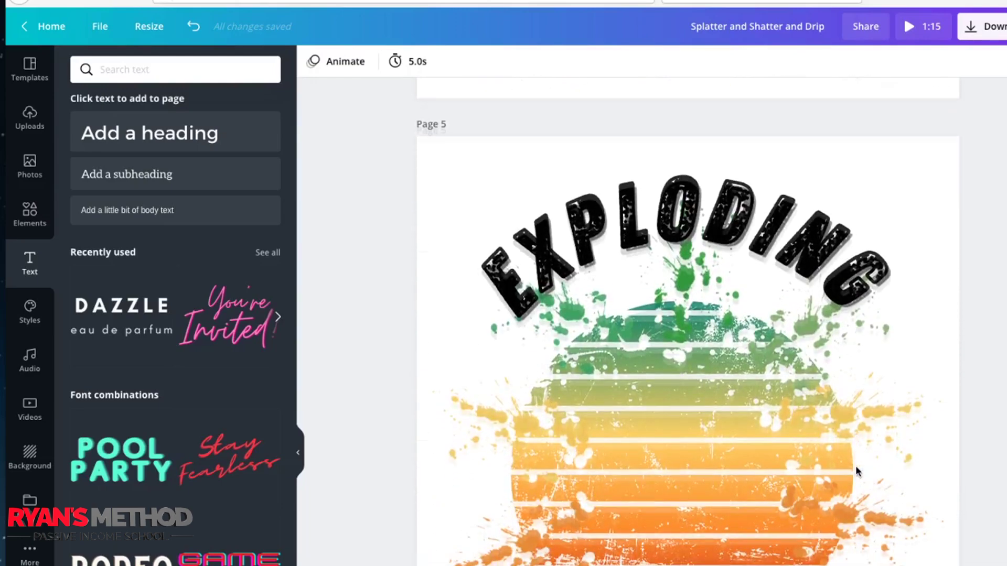
{"action": "scroll", "coordinate": [856, 467], "scroll_direction": "down", "scroll_amount": 1}
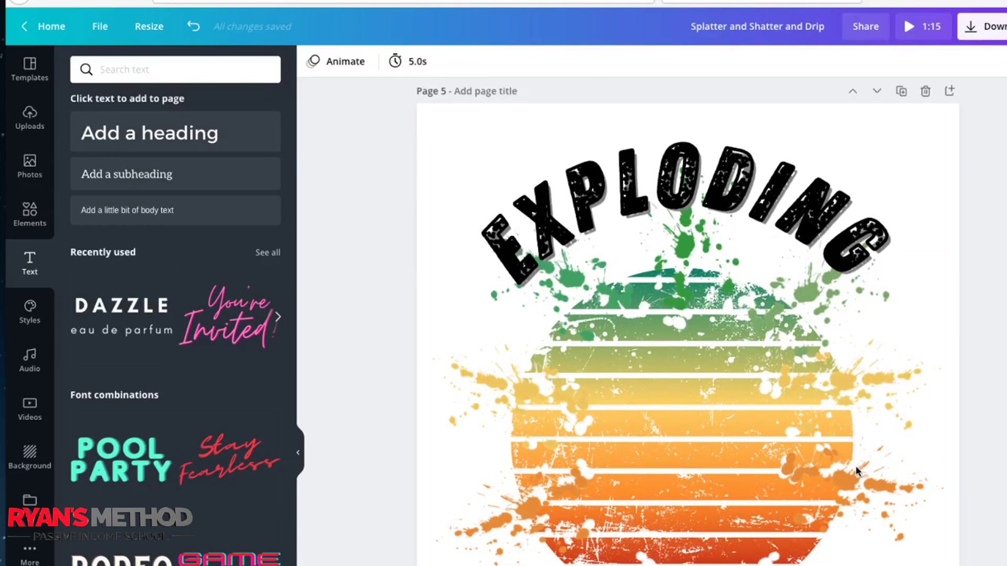
{"action": "scroll", "coordinate": [856, 471], "scroll_direction": "down", "scroll_amount": 6}
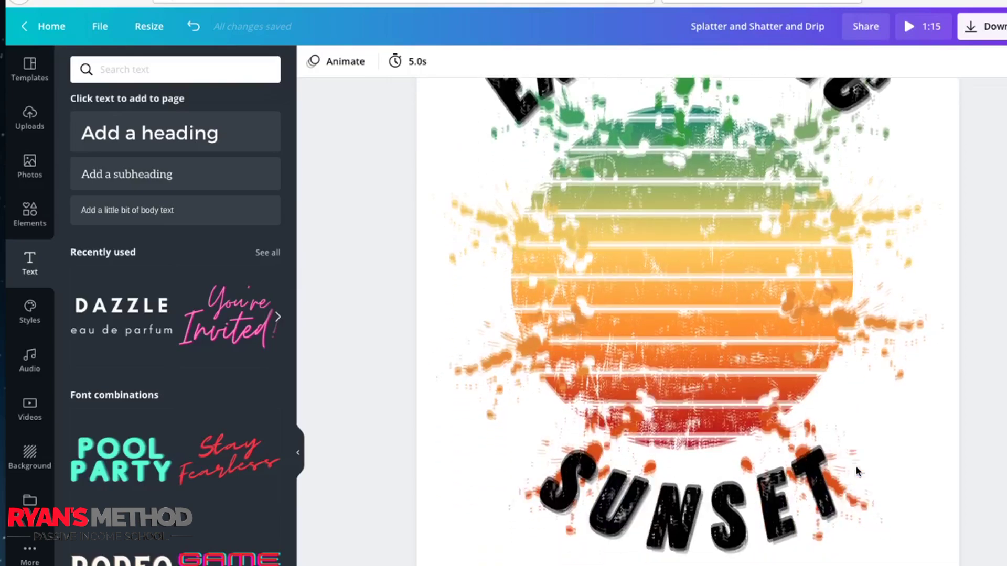
{"action": "scroll", "coordinate": [857, 471], "scroll_direction": "down", "scroll_amount": 8}
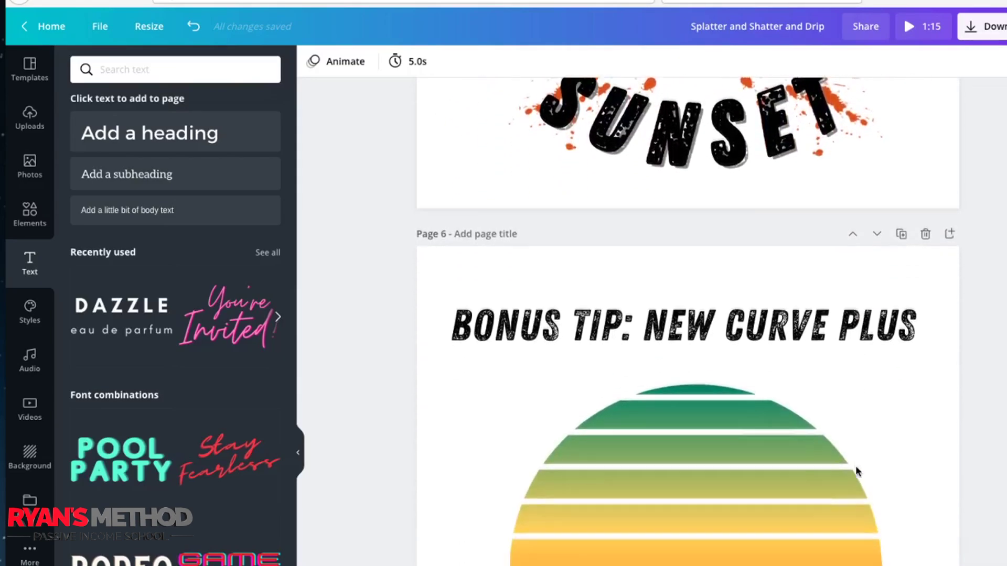
{"action": "scroll", "coordinate": [856, 471], "scroll_direction": "down", "scroll_amount": 2}
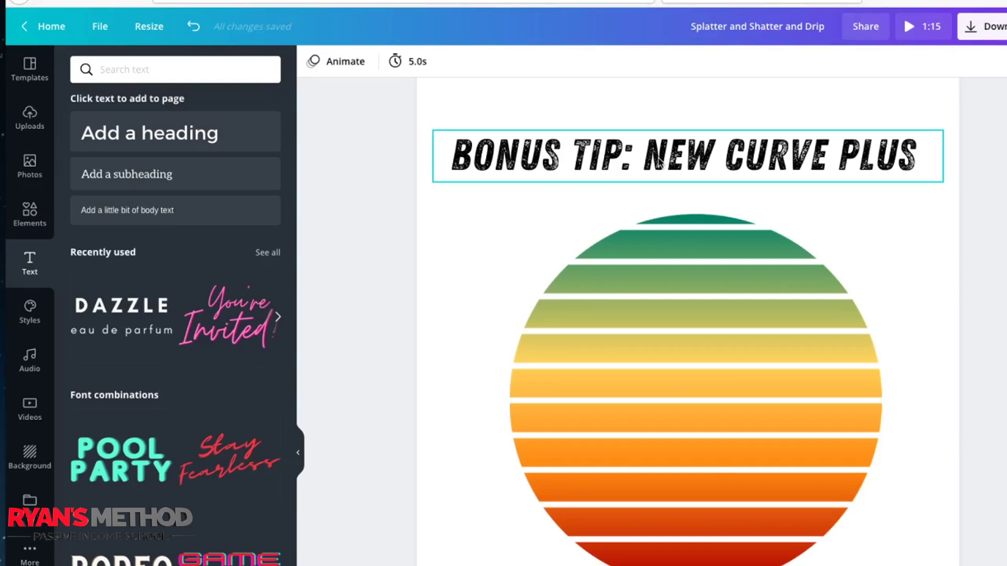
Step: Give the 'Bonus Tip: New Curve Plus' heading a Curve effect of 45
{"action": "left_click", "coordinate": [659, 163]}
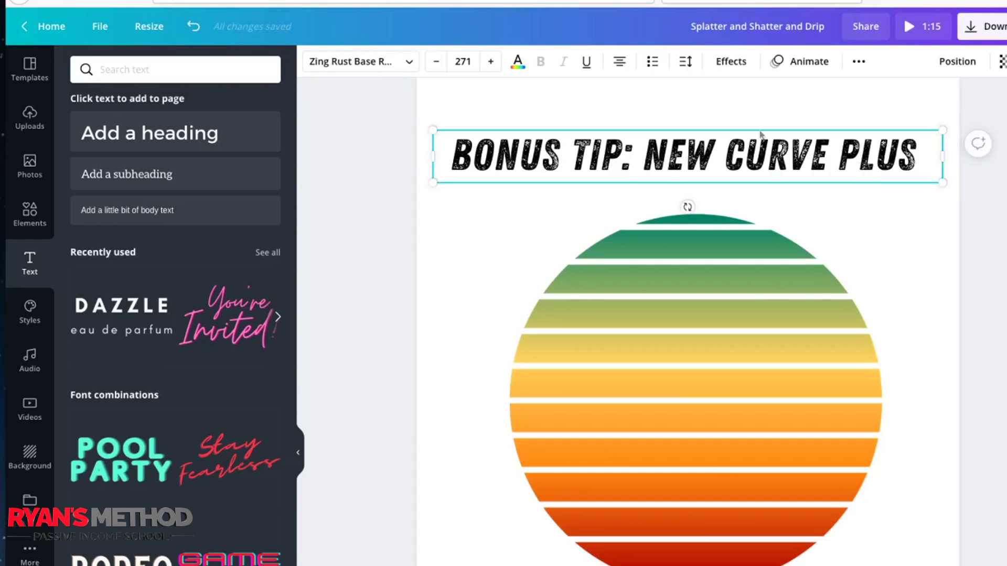
{"action": "left_click", "coordinate": [729, 62]}
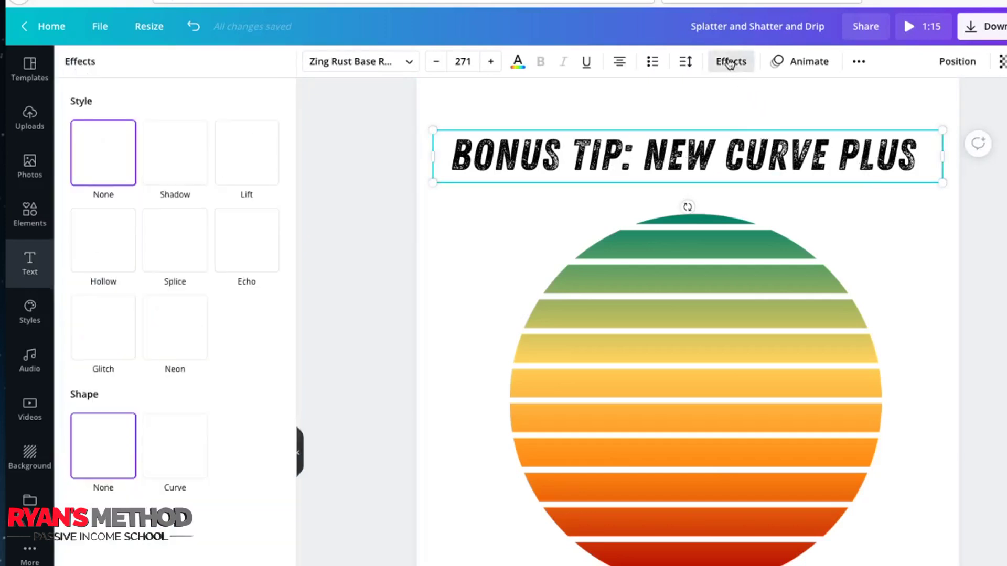
{"action": "left_click", "coordinate": [183, 451]}
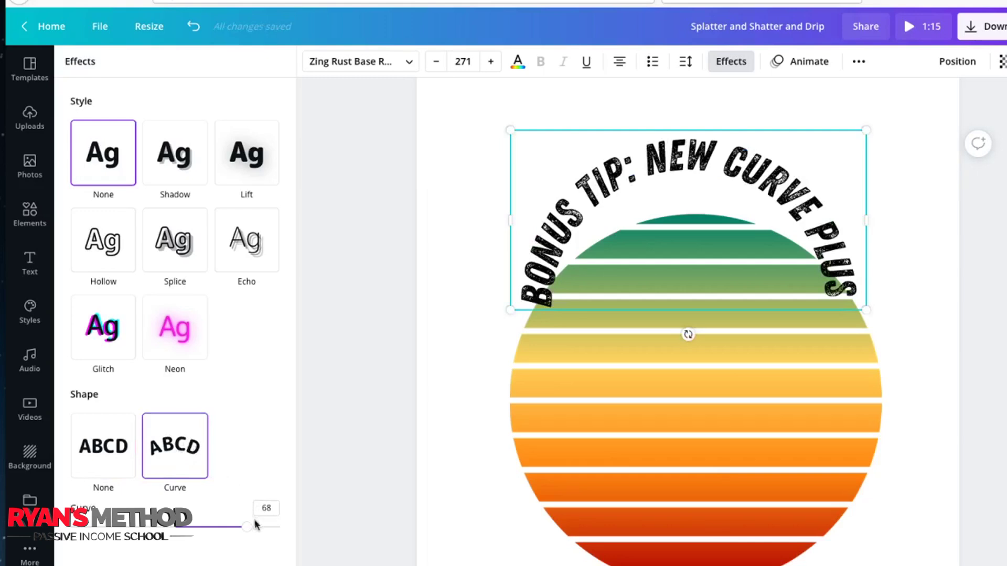
{"action": "left_click_drag", "start_coordinate": [245, 534], "coordinate": [223, 531]}
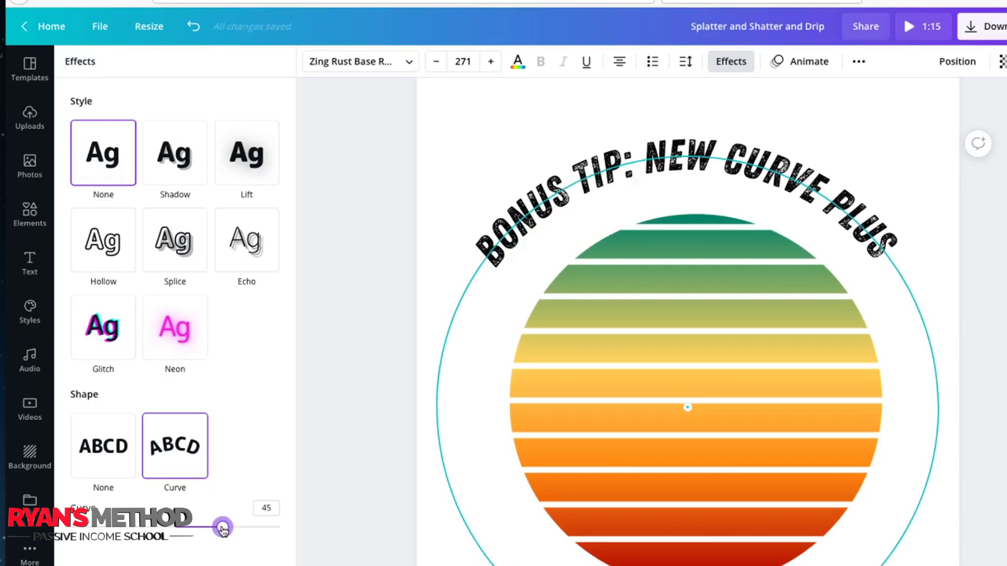
{"action": "left_click", "coordinate": [361, 520]}
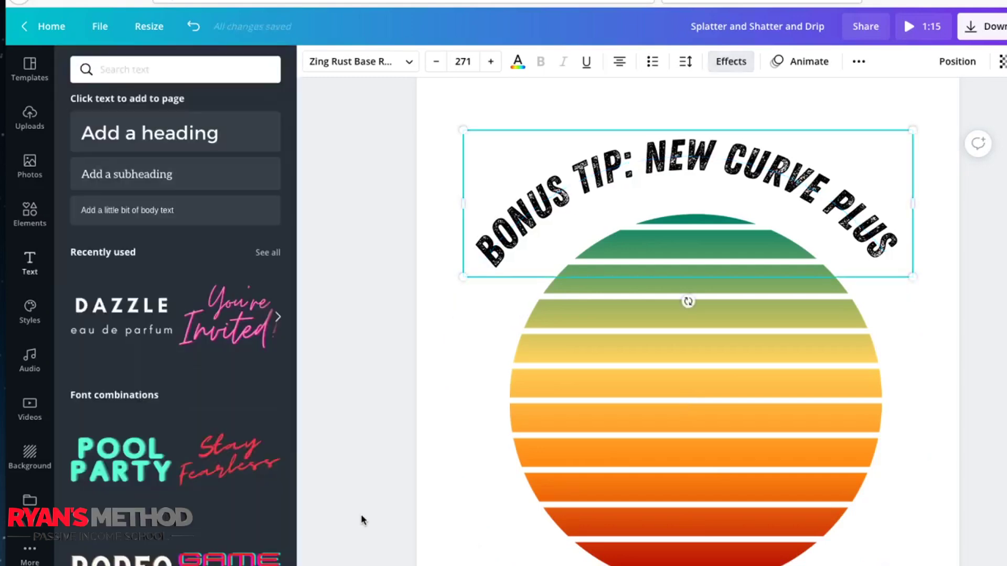
Step: Nudge the curved heading slightly right and down over the sunset circle
{"action": "left_click", "coordinate": [395, 204]}
{"action": "left_click_drag", "start_coordinate": [602, 184], "coordinate": [613, 189]}
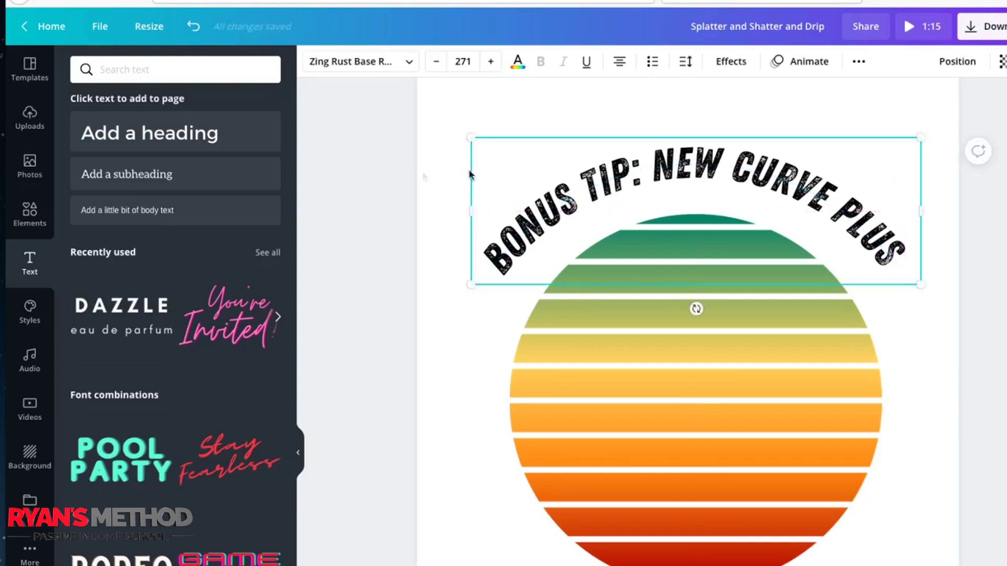
{"action": "left_click", "coordinate": [390, 174]}
{"action": "left_click", "coordinate": [636, 157]}
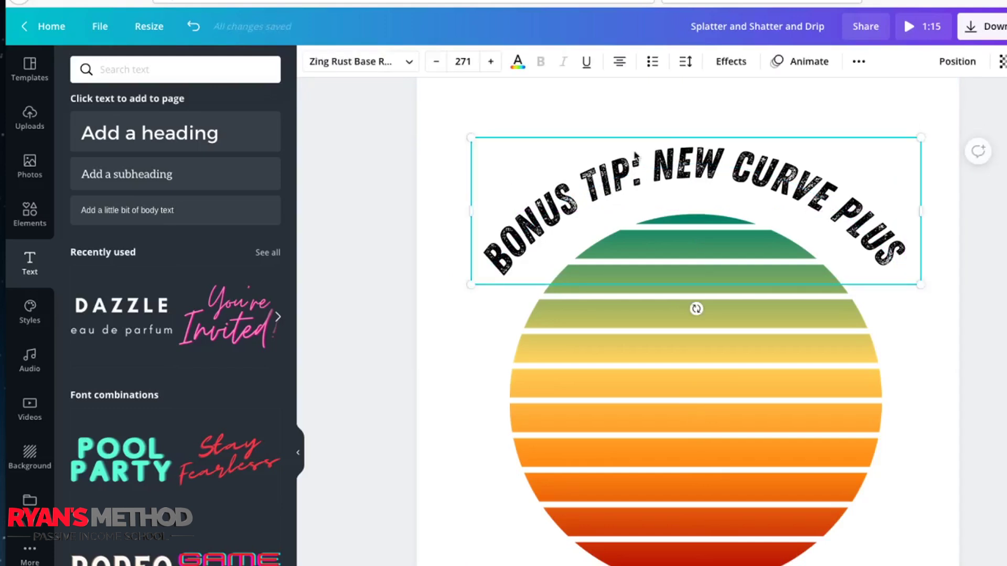
Step: Add a Splice effect in red to the curved Bonus Tip heading
{"action": "left_click", "coordinate": [738, 63]}
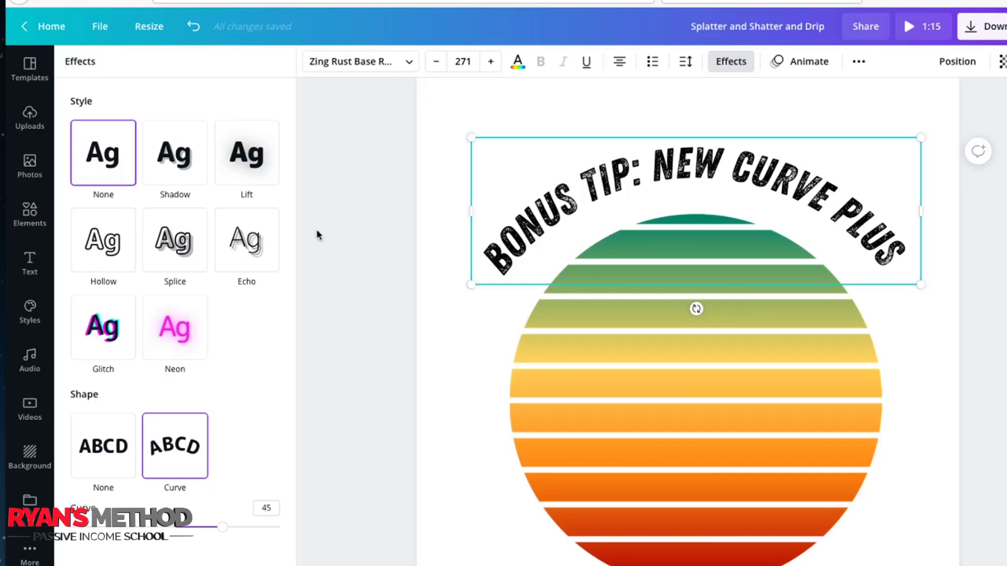
{"action": "left_click", "coordinate": [175, 247]}
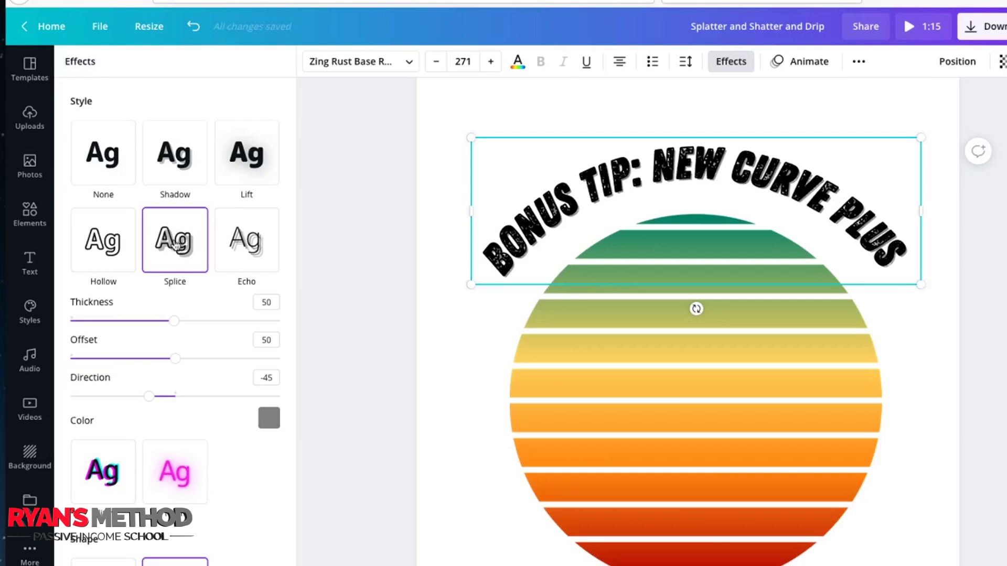
{"action": "left_click", "coordinate": [269, 418]}
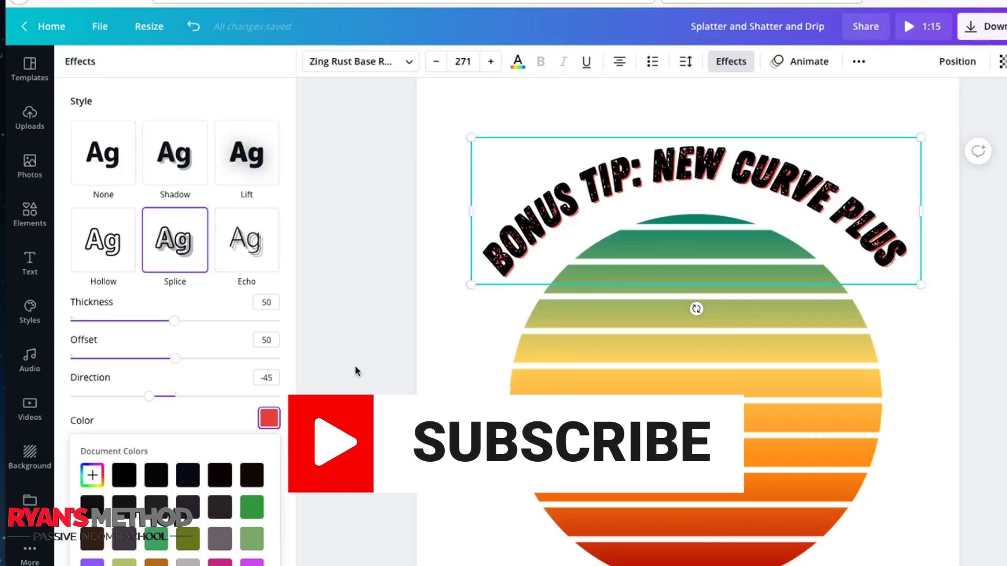
{"action": "left_click", "coordinate": [377, 366]}
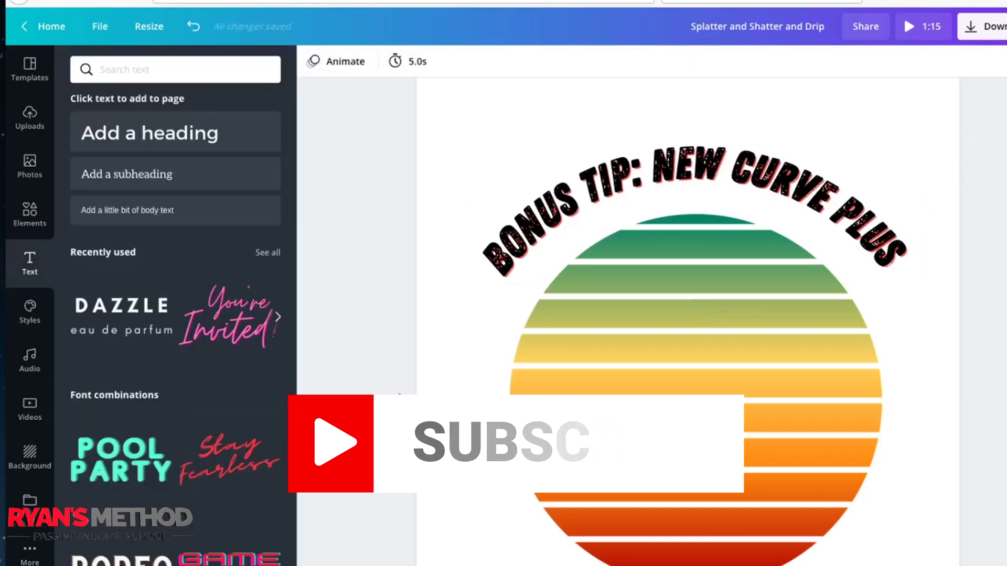
{"action": "left_click", "coordinate": [608, 171]}
Step: Delete the curved heading and move the striped sunset circle up the page
{"action": "key", "text": "Delete"}
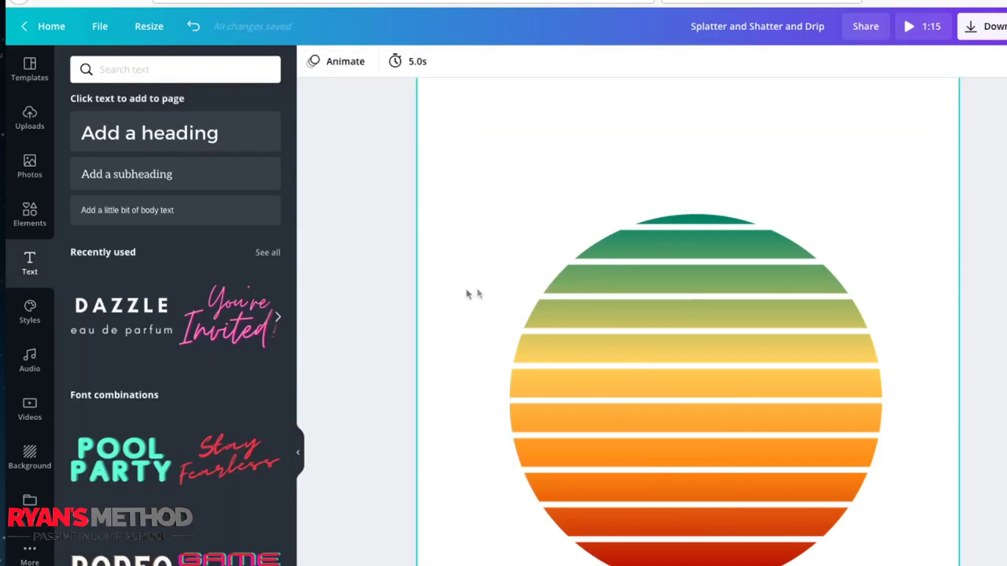
{"action": "left_click", "coordinate": [650, 301]}
{"action": "left_click_drag", "start_coordinate": [651, 294], "coordinate": [643, 236]}
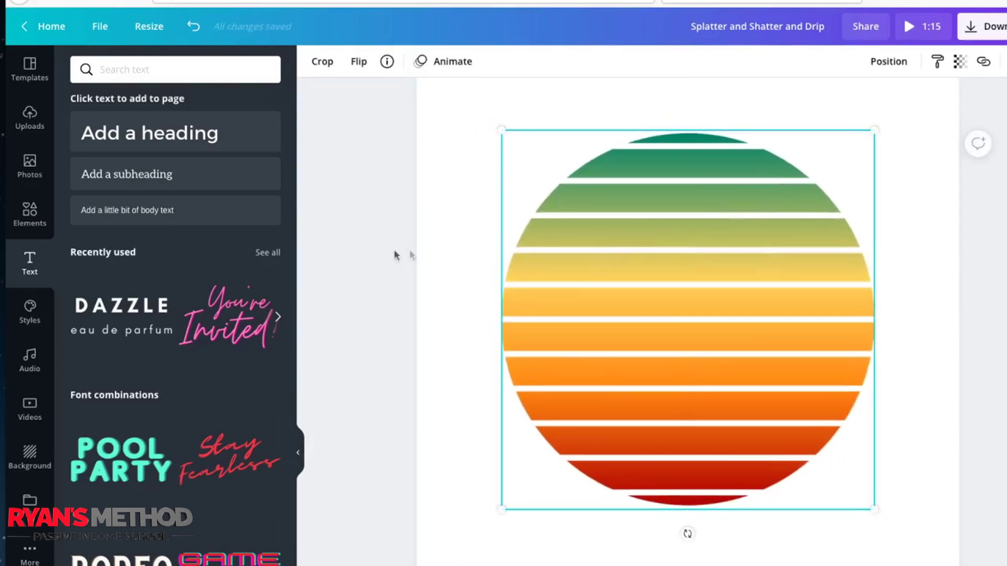
{"action": "left_click", "coordinate": [387, 256]}
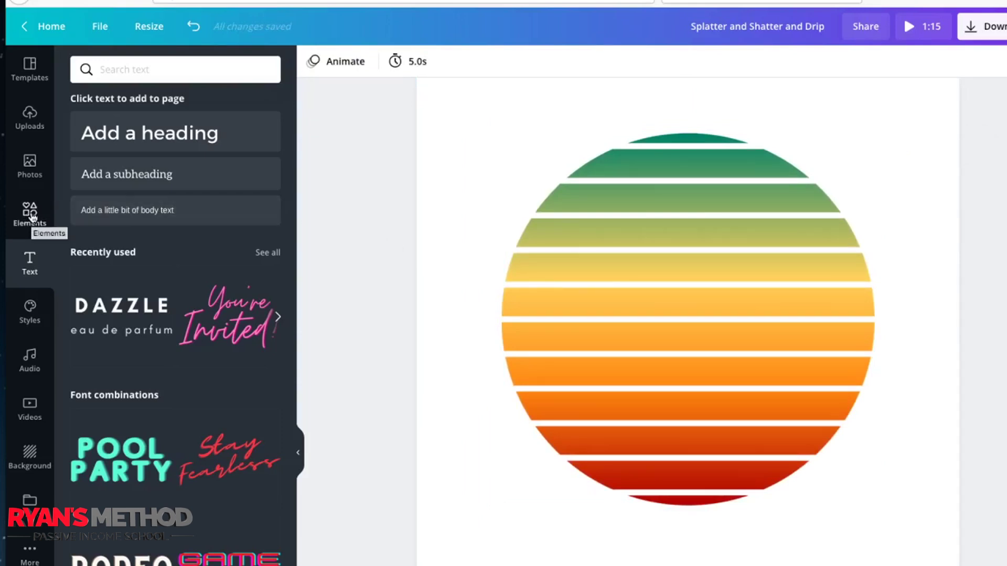
Step: Search Elements for 'splatter', filtered to static and animated results
{"action": "left_click", "coordinate": [30, 213]}
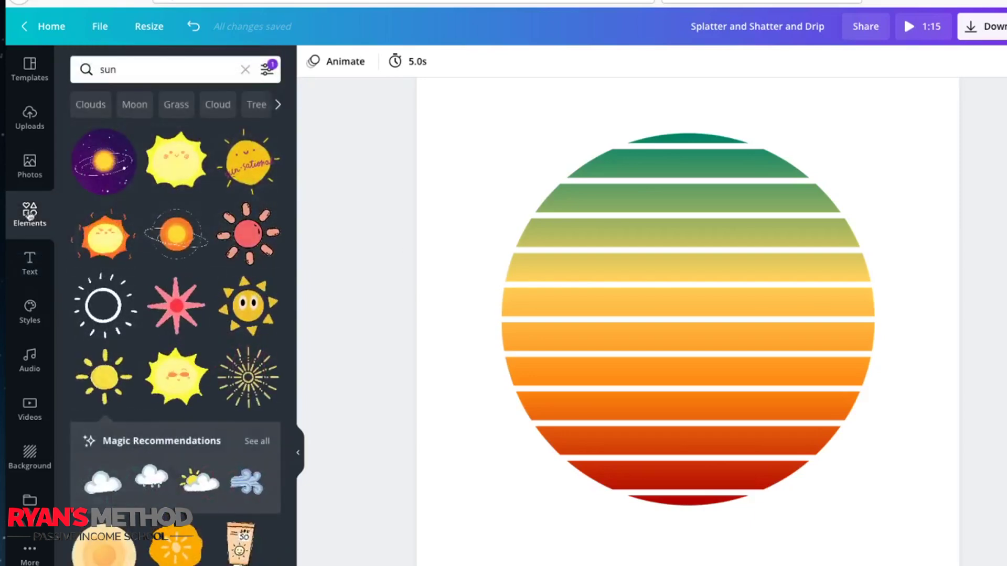
{"action": "left_click", "coordinate": [148, 67]}
{"action": "left_click_drag", "start_coordinate": [147, 67], "coordinate": [97, 69]}
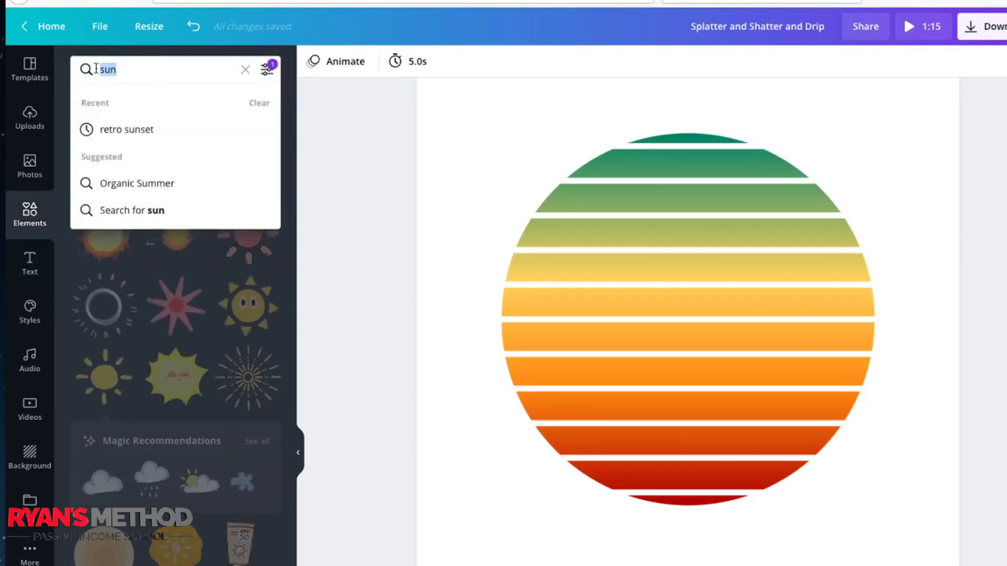
{"action": "type", "text": "splatter"}
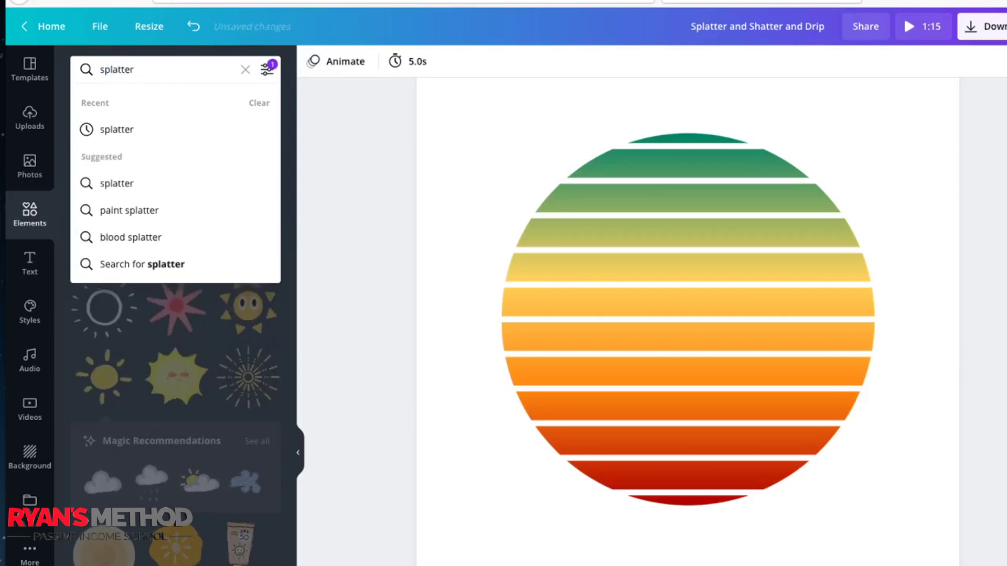
{"action": "key", "text": "Return"}
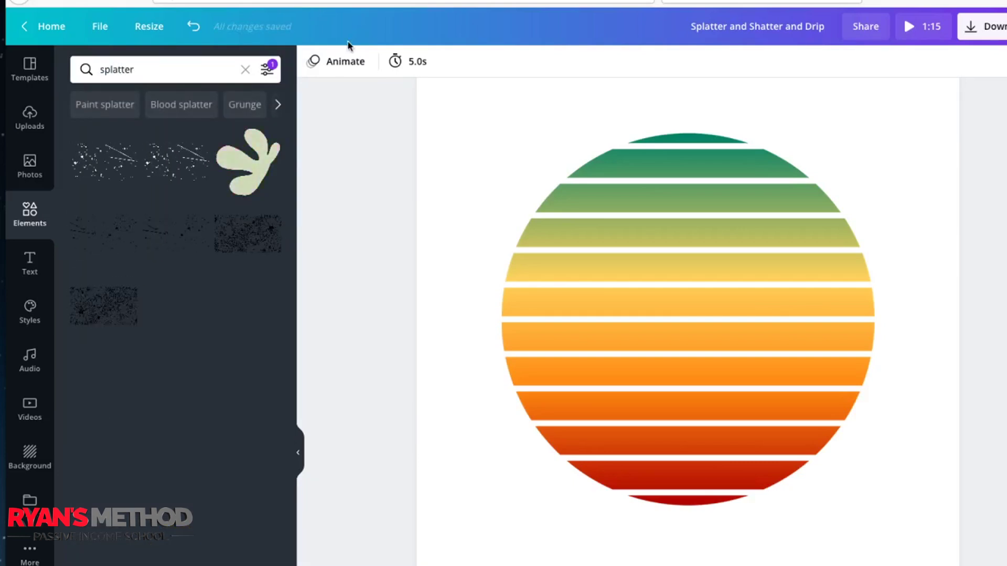
{"action": "left_click", "coordinate": [268, 69]}
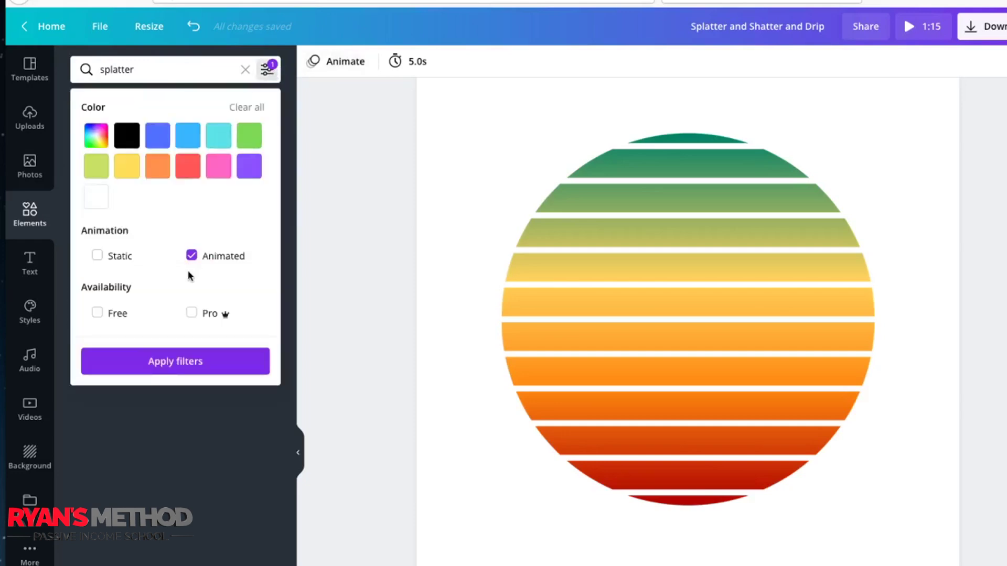
{"action": "left_click", "coordinate": [97, 257]}
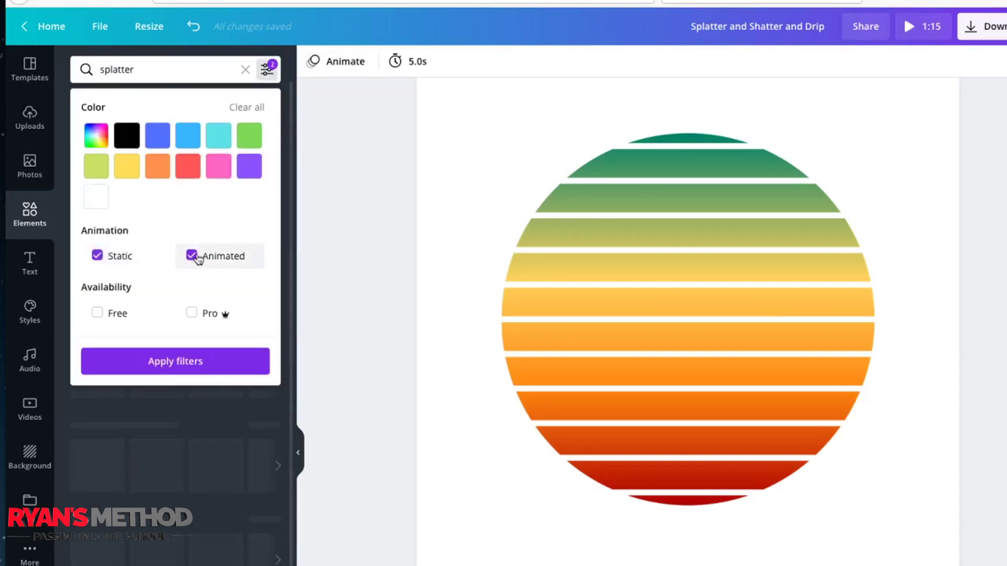
{"action": "left_click", "coordinate": [188, 361]}
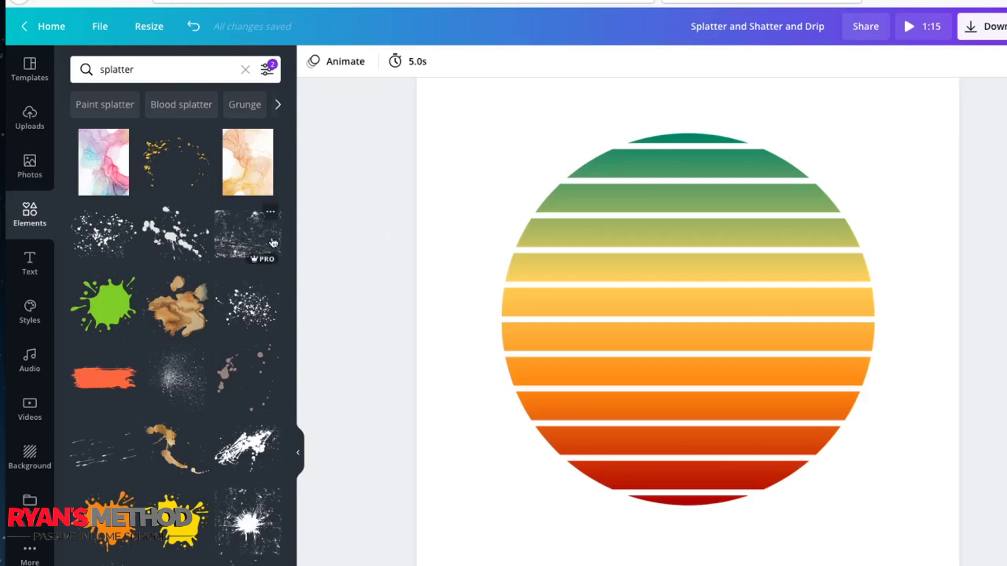
Step: Add the white grunge texture, enlarged and centred over the whole sun circle
{"action": "left_click", "coordinate": [250, 240]}
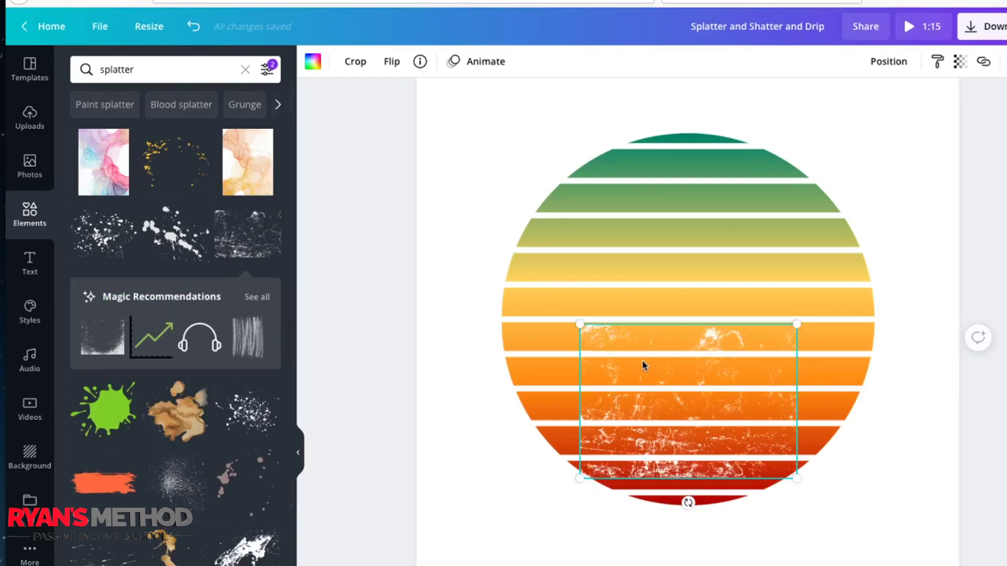
{"action": "left_click_drag", "start_coordinate": [645, 366], "coordinate": [525, 160]}
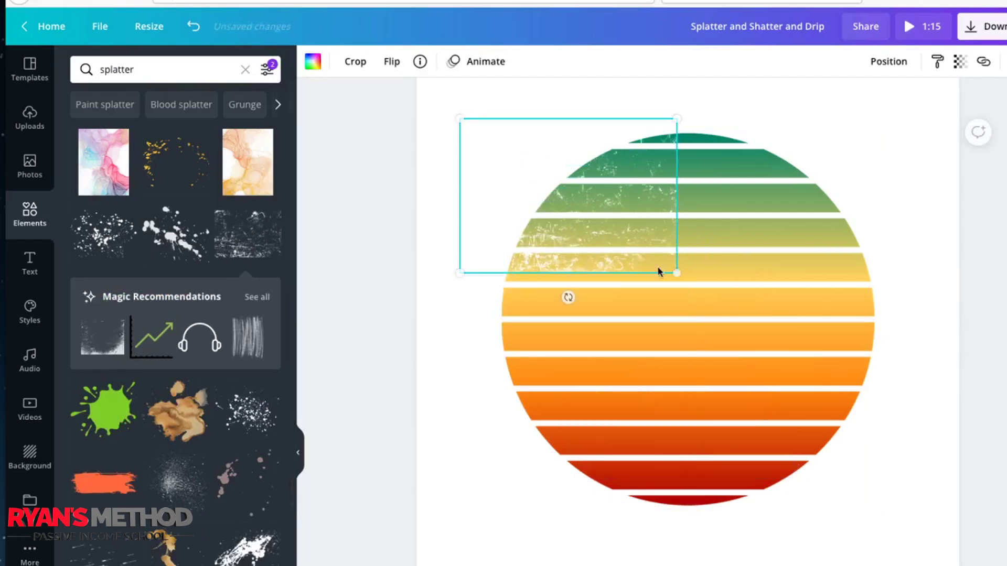
{"action": "left_click_drag", "start_coordinate": [677, 272], "coordinate": [976, 545]}
{"action": "left_click_drag", "start_coordinate": [715, 382], "coordinate": [687, 372]}
{"action": "left_click", "coordinate": [389, 411]}
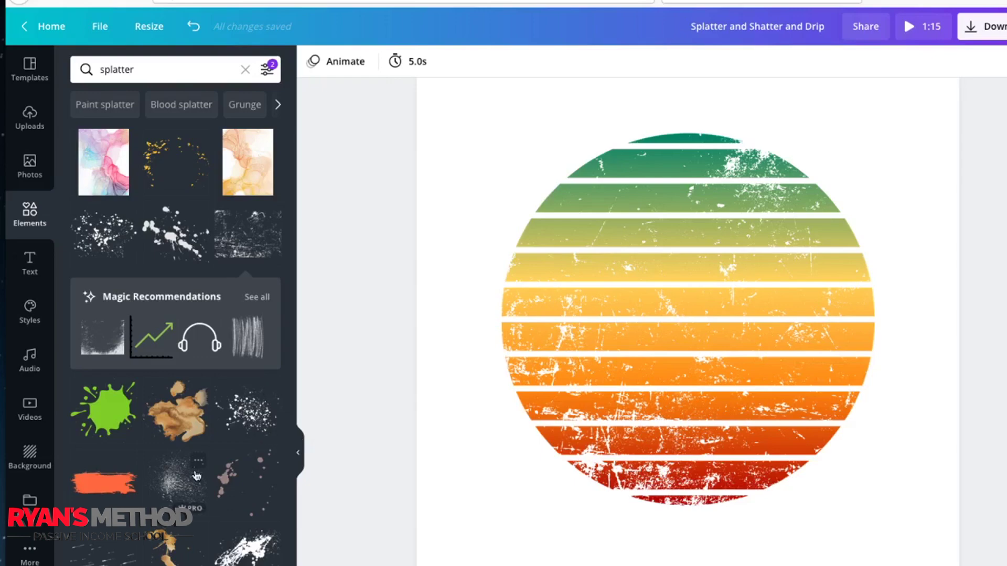
Step: Place a black splatter over the sun's lower-right edge, enlarged to about a third of its width
{"action": "scroll", "coordinate": [194, 447], "scroll_direction": "down", "scroll_amount": 3}
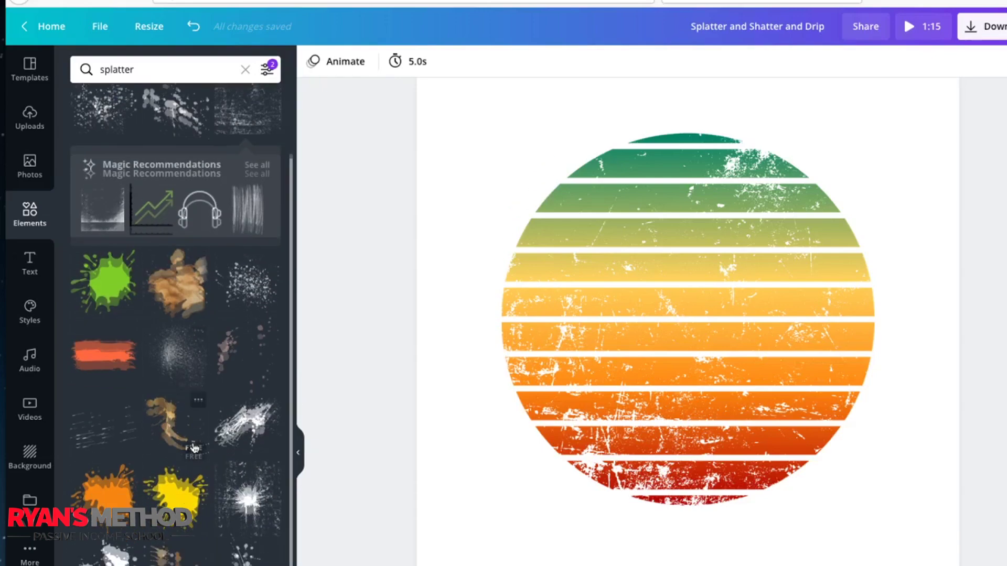
{"action": "scroll", "coordinate": [194, 447], "scroll_direction": "down", "scroll_amount": 5}
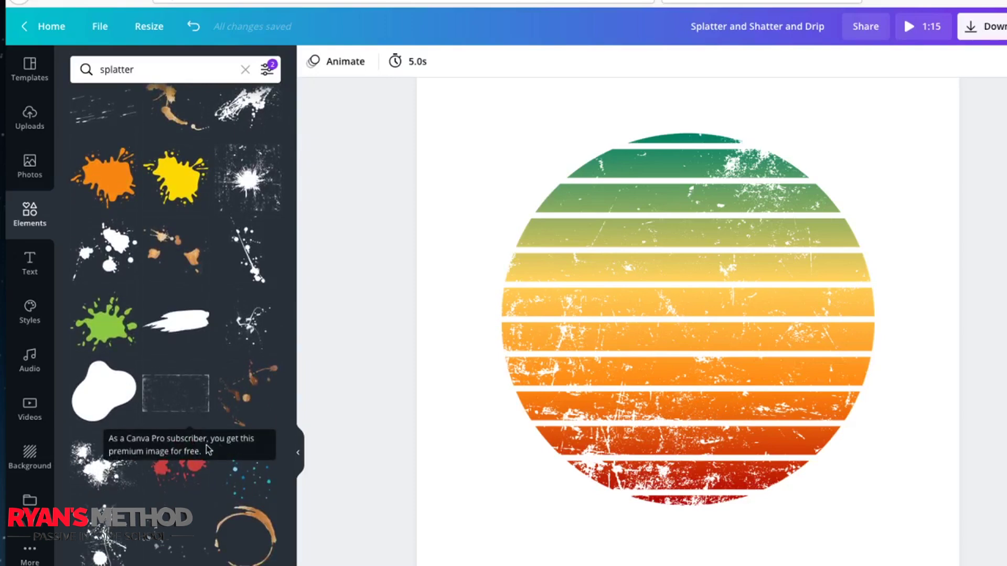
{"action": "scroll", "coordinate": [180, 288], "scroll_direction": "up", "scroll_amount": 7}
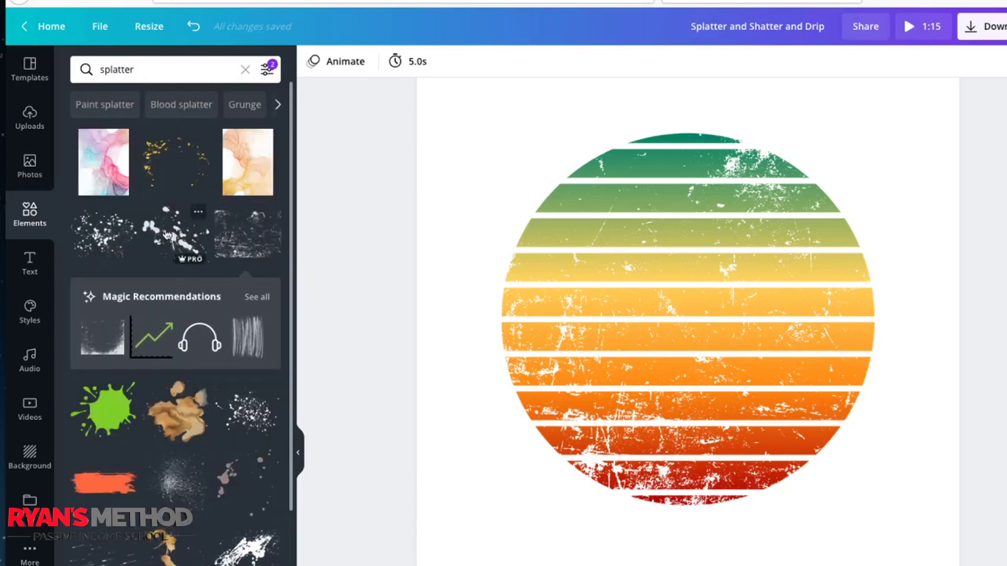
{"action": "left_click_drag", "start_coordinate": [208, 234], "coordinate": [724, 343]}
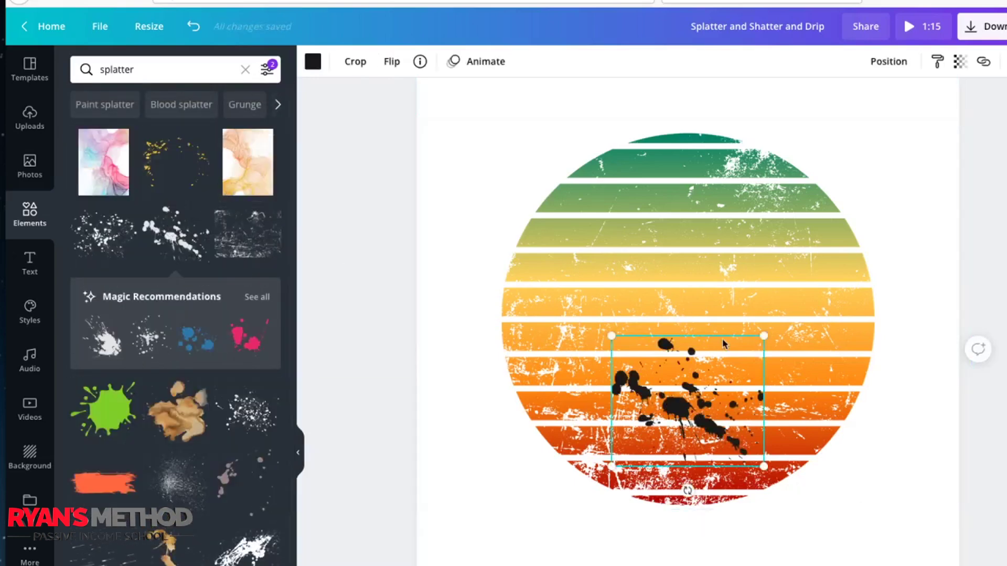
{"action": "left_click_drag", "start_coordinate": [682, 412], "coordinate": [782, 437]}
{"action": "left_click_drag", "start_coordinate": [743, 401], "coordinate": [719, 377]}
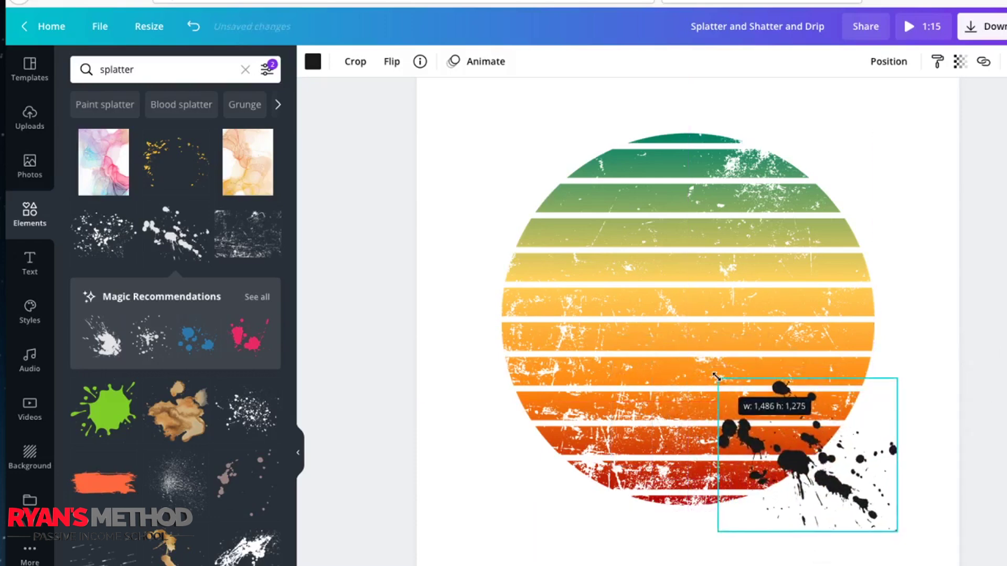
{"action": "left_click_drag", "start_coordinate": [799, 462], "coordinate": [822, 475]}
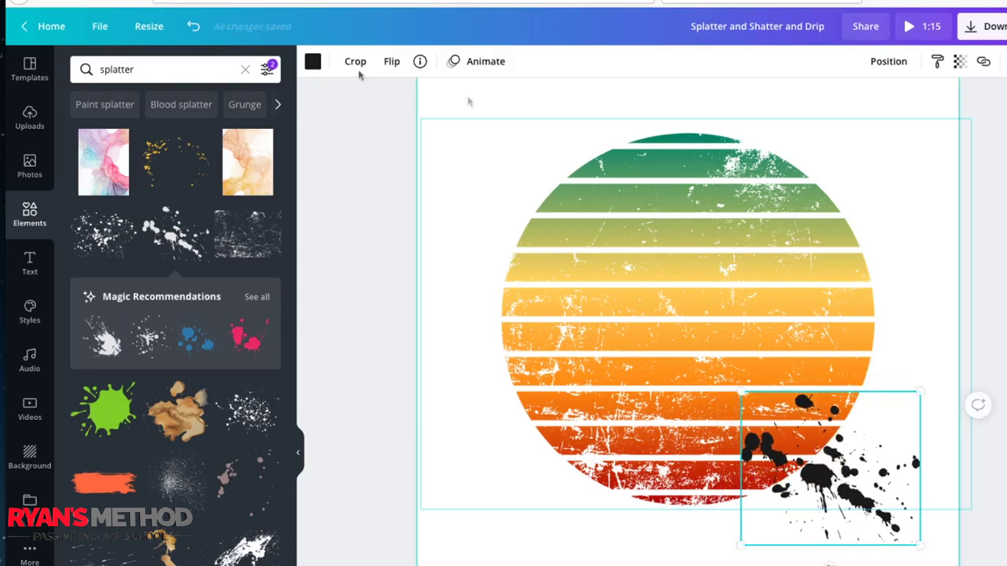
{"action": "left_click", "coordinate": [313, 64]}
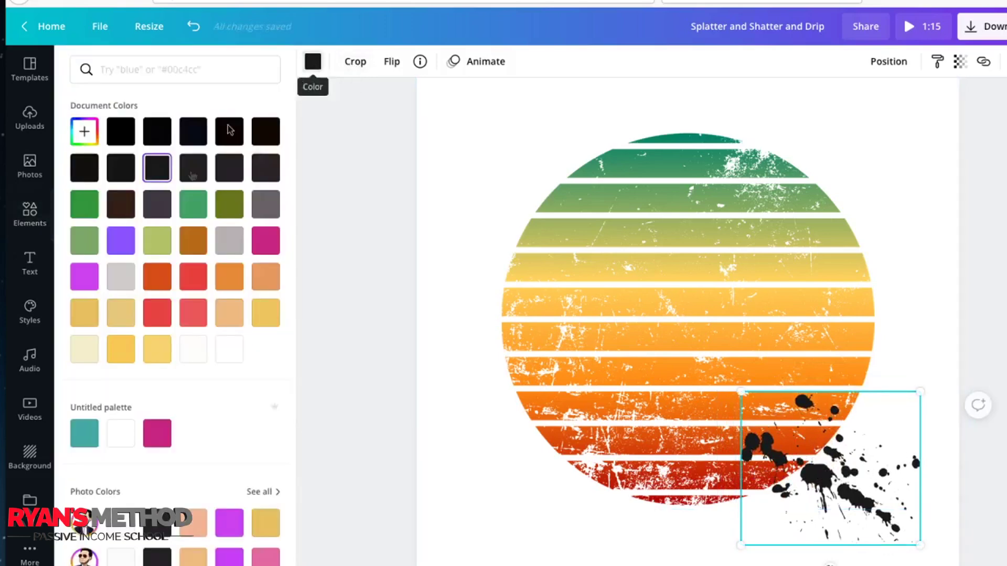
Step: Make the splatter white and set it tilted about -20° at the sun's top right
{"action": "left_click", "coordinate": [122, 435]}
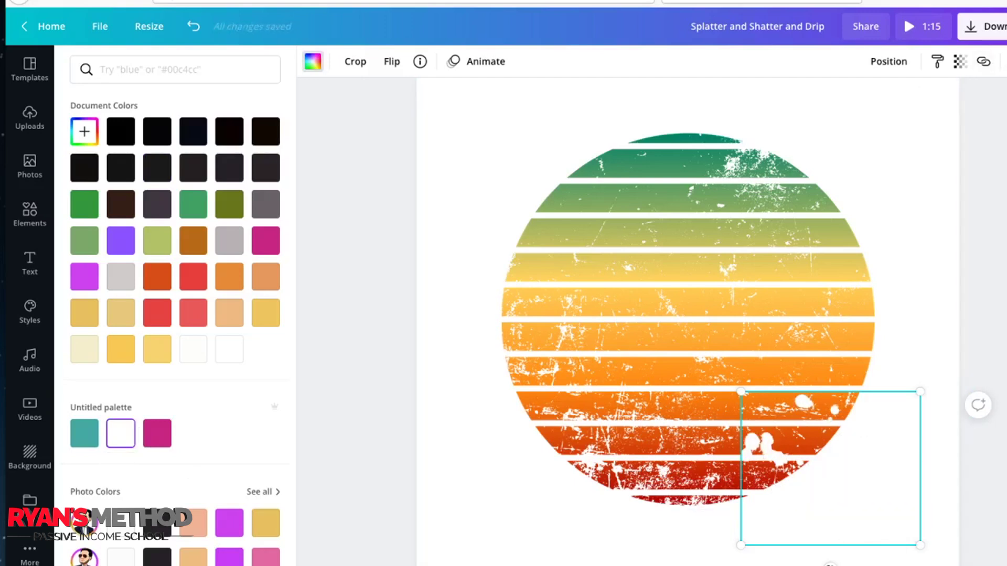
{"action": "left_click_drag", "start_coordinate": [872, 481], "coordinate": [889, 339]}
{"action": "left_click_drag", "start_coordinate": [879, 271], "coordinate": [838, 123]}
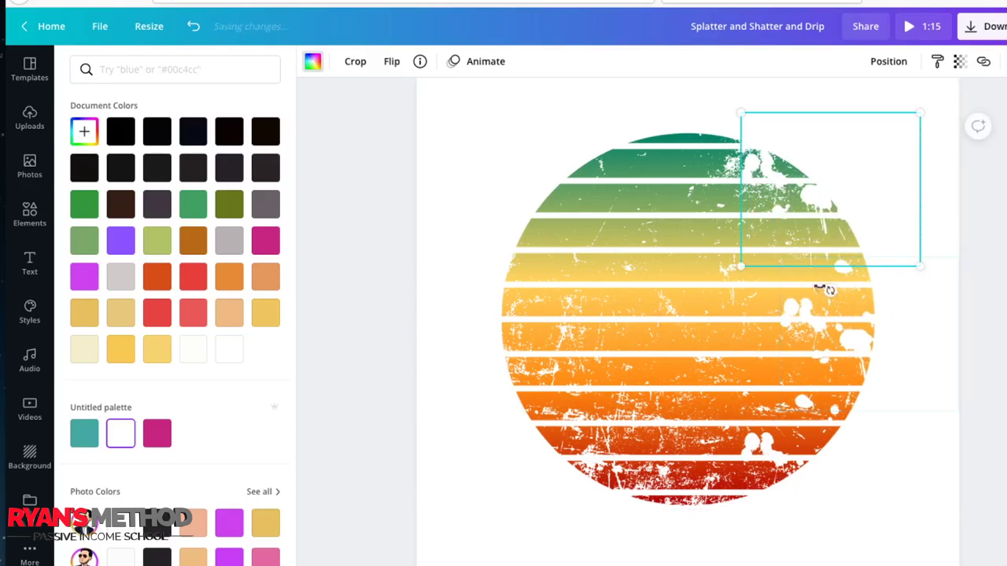
{"action": "left_click_drag", "start_coordinate": [829, 288], "coordinate": [866, 241]}
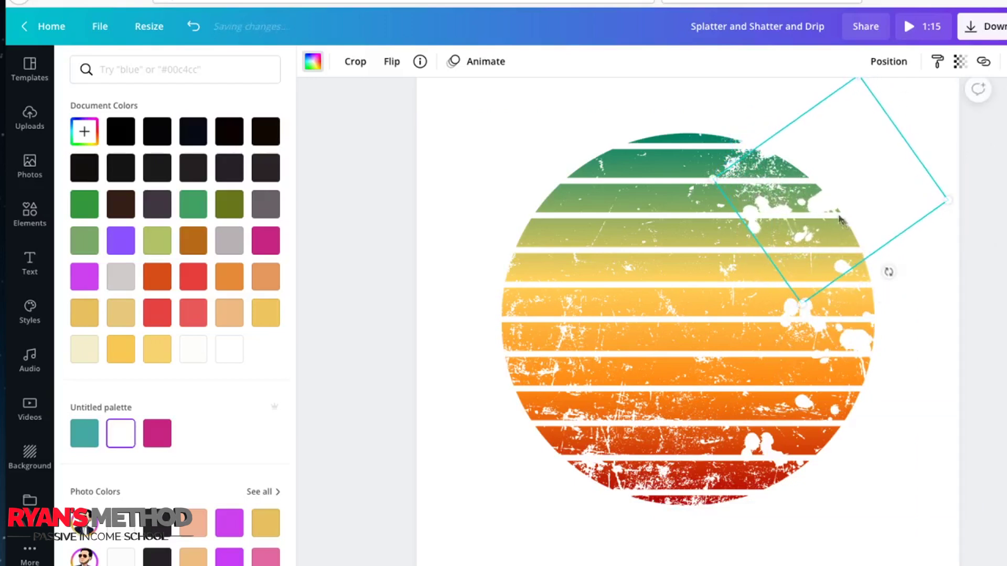
{"action": "left_click_drag", "start_coordinate": [830, 210], "coordinate": [670, 164]}
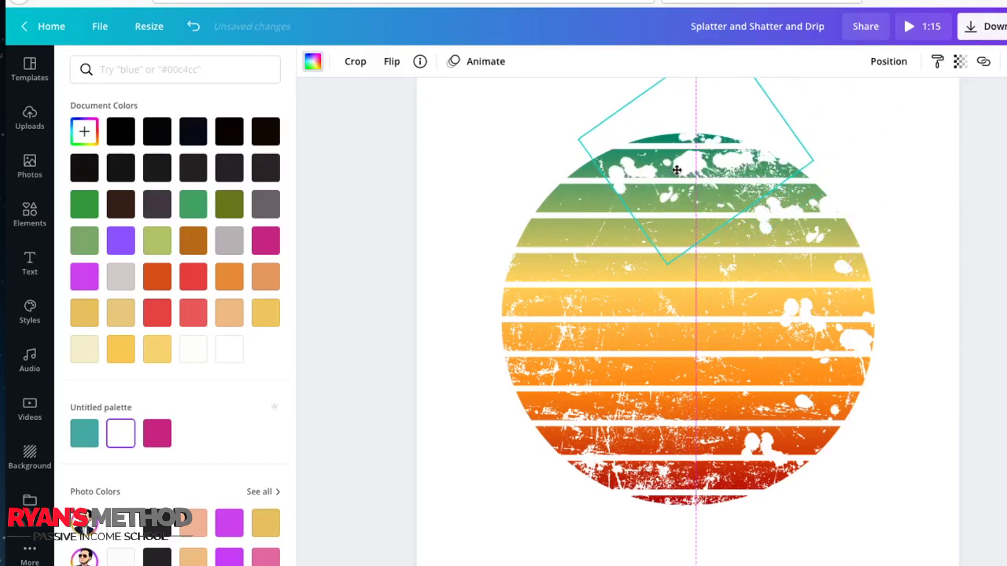
{"action": "left_click_drag", "start_coordinate": [753, 233], "coordinate": [671, 148]}
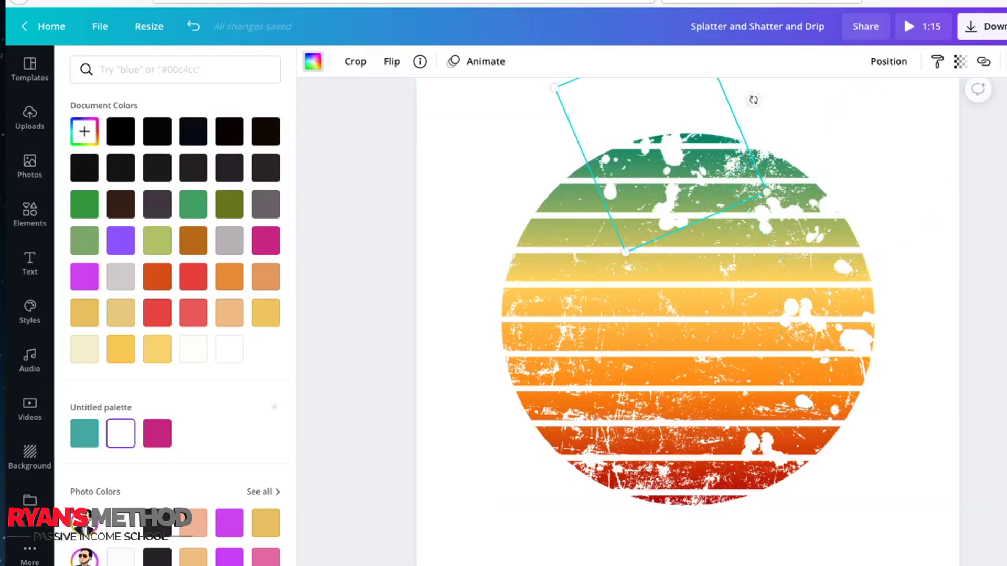
Step: Move the white splatter down over the sun's bottom edge, rotated to about 169°
{"action": "left_click_drag", "start_coordinate": [666, 146], "coordinate": [560, 209]}
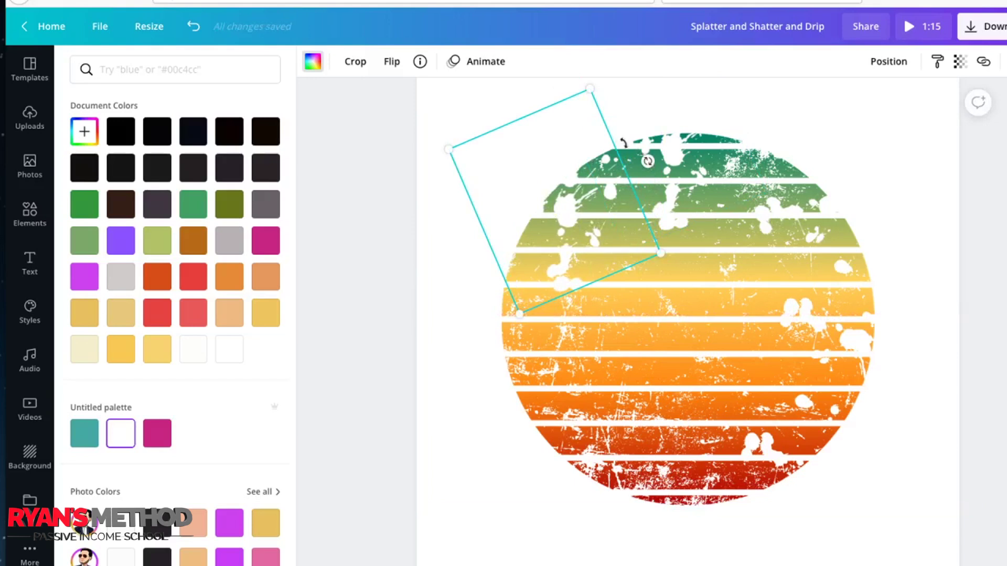
{"action": "left_click_drag", "start_coordinate": [623, 143], "coordinate": [608, 118]}
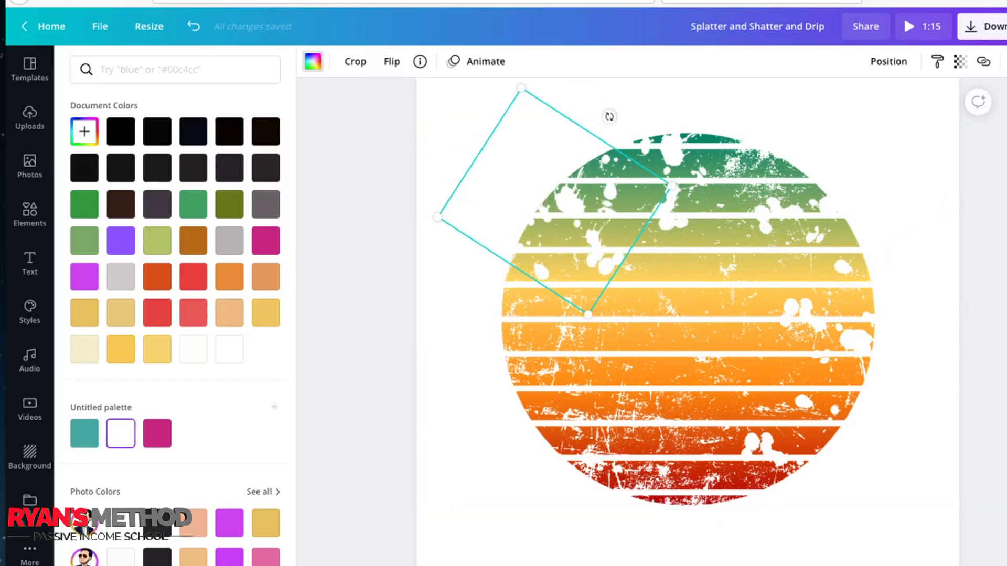
{"action": "left_click_drag", "start_coordinate": [587, 257], "coordinate": [562, 400]}
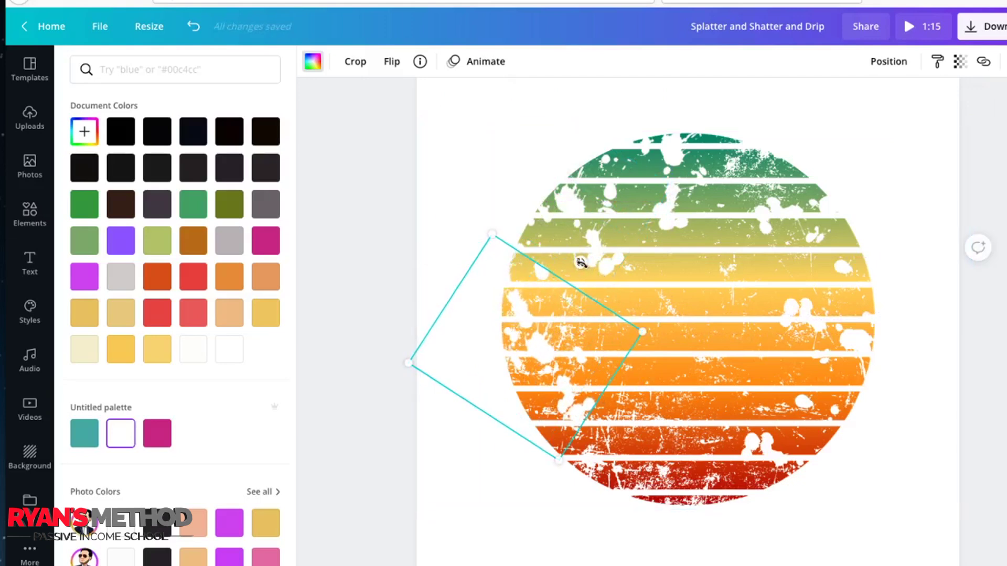
{"action": "left_click_drag", "start_coordinate": [580, 262], "coordinate": [483, 253]}
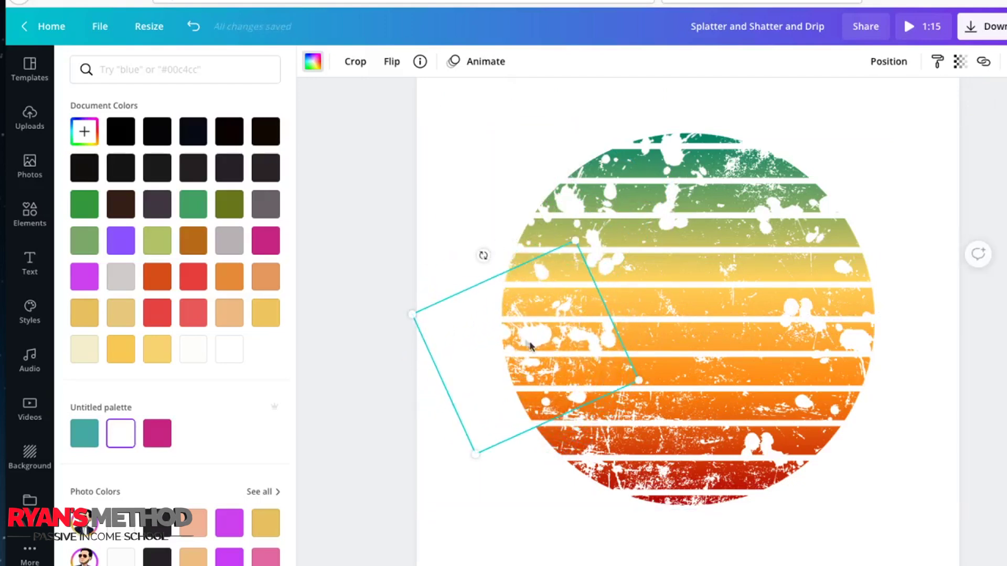
{"action": "left_click_drag", "start_coordinate": [533, 344], "coordinate": [673, 461]}
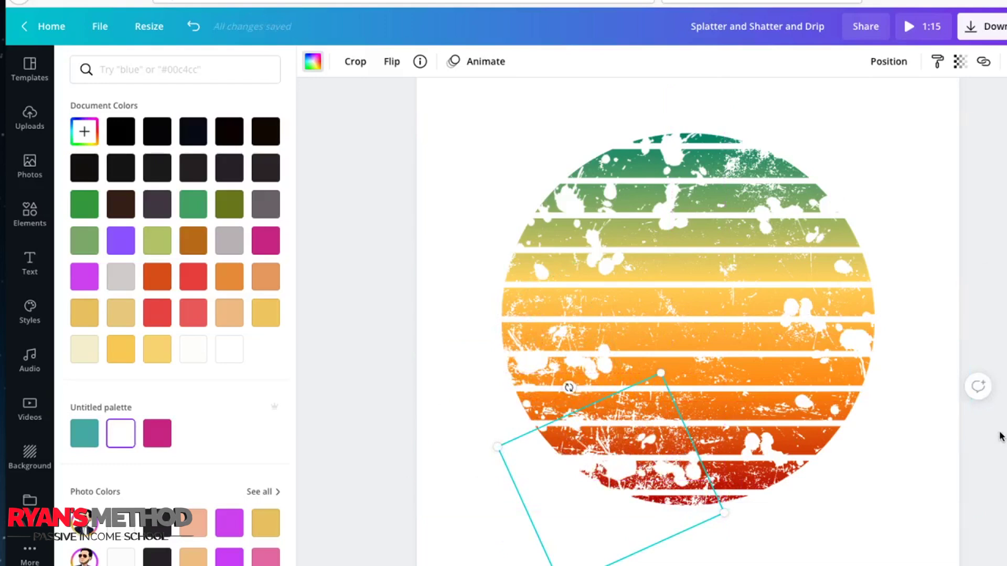
{"action": "key", "text": "Escape"}
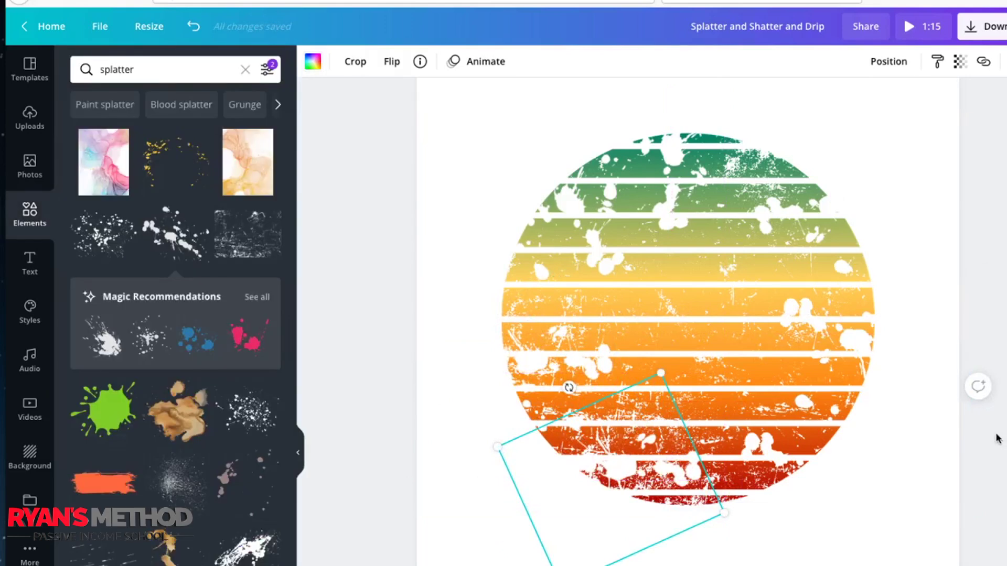
Step: Undo the stray frame changes and move the black splatter to the circle's lower right
{"action": "left_click", "coordinate": [389, 309]}
{"action": "key", "text": "ctrl+z"}
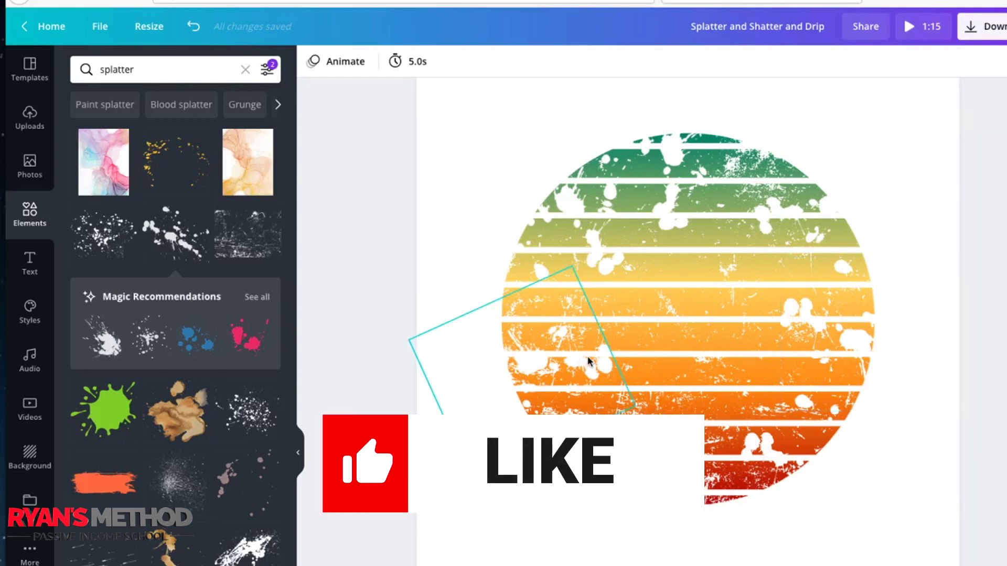
{"action": "key", "text": "ctrl+z"}
{"action": "scroll", "coordinate": [586, 356], "scroll_direction": "up", "scroll_amount": 3}
{"action": "key", "text": "ctrl+z"}
{"action": "key", "text": "ctrl+z"}
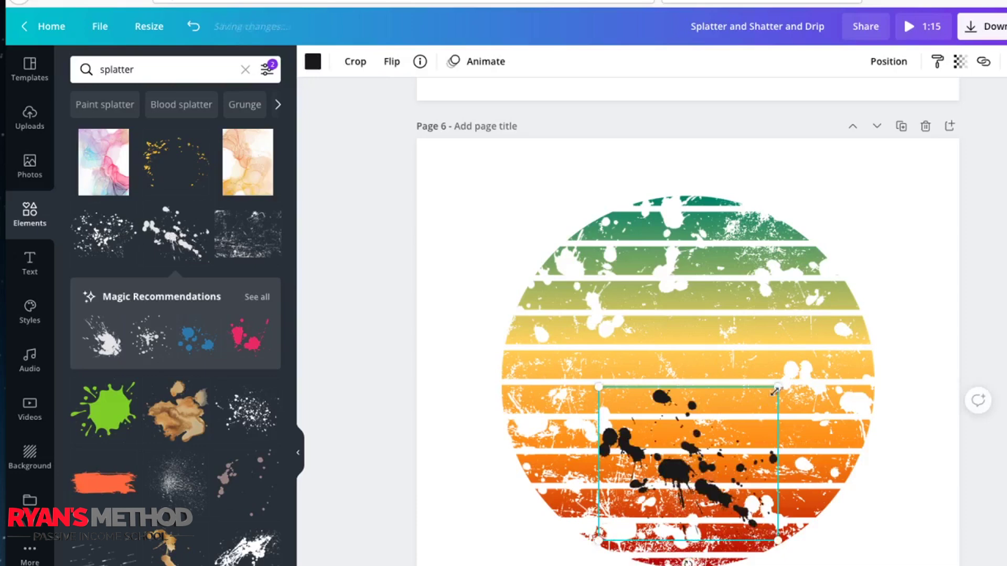
{"action": "left_click_drag", "start_coordinate": [736, 455], "coordinate": [845, 516]}
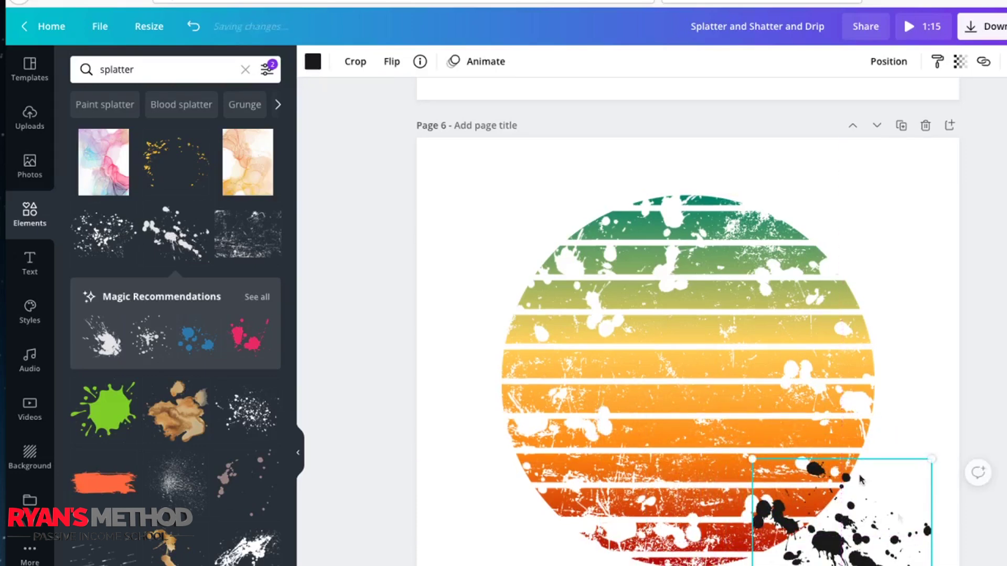
{"action": "left_click", "coordinate": [313, 65]}
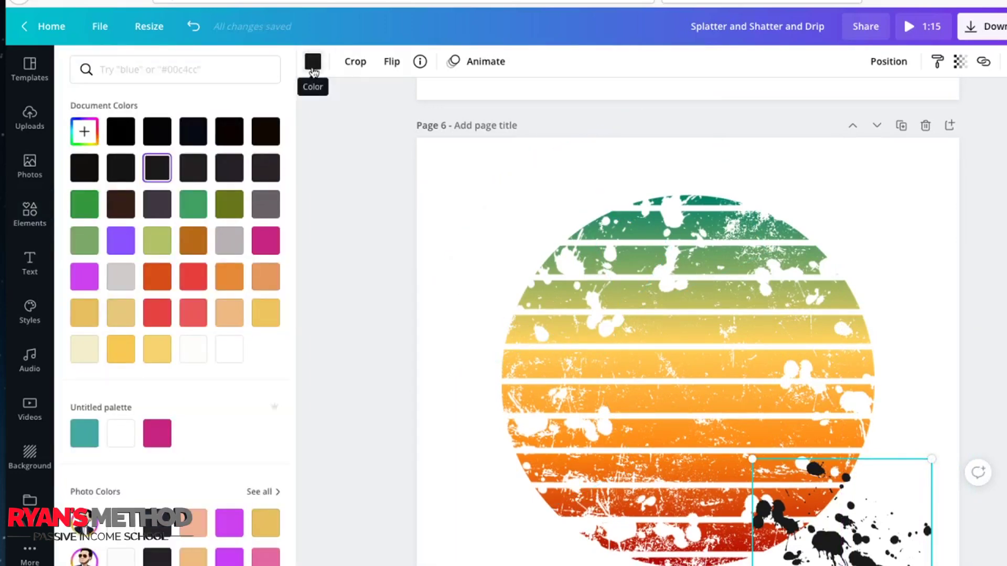
Step: Make the lower-right splatter orange and a clockwise-rotated one further up yellow
{"action": "left_click", "coordinate": [234, 284]}
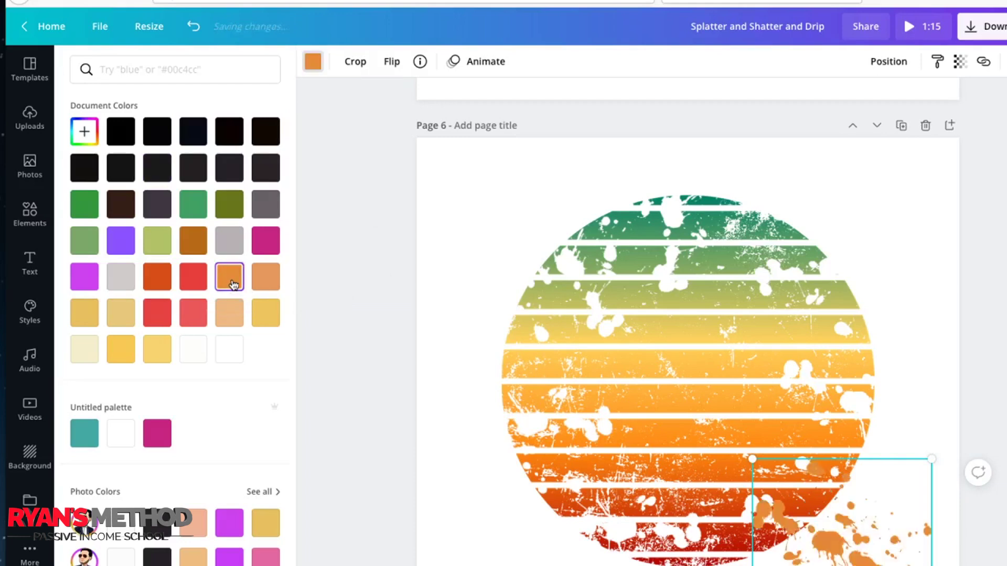
{"action": "left_click_drag", "start_coordinate": [824, 542], "coordinate": [834, 516]}
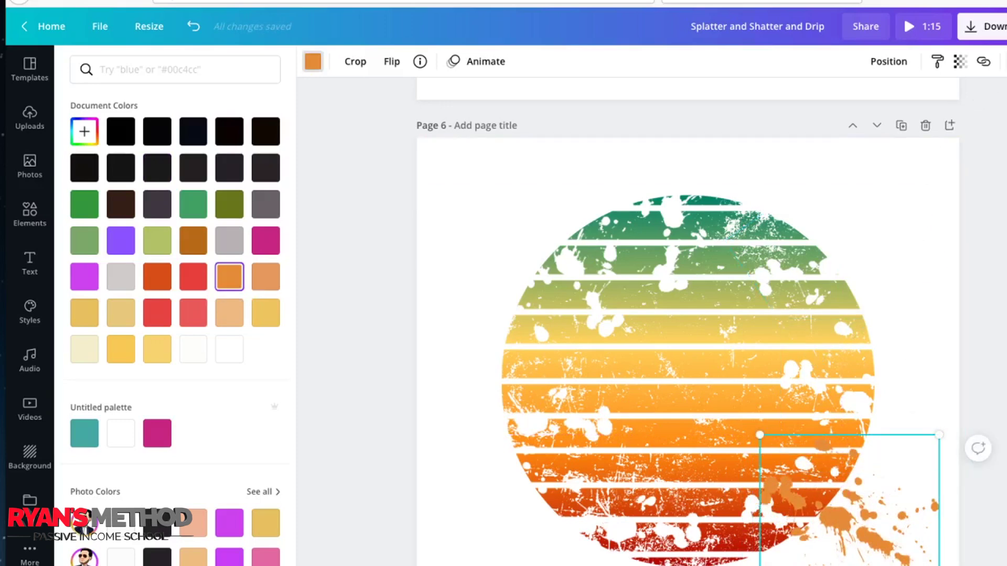
{"action": "left_click_drag", "start_coordinate": [839, 546], "coordinate": [852, 417]}
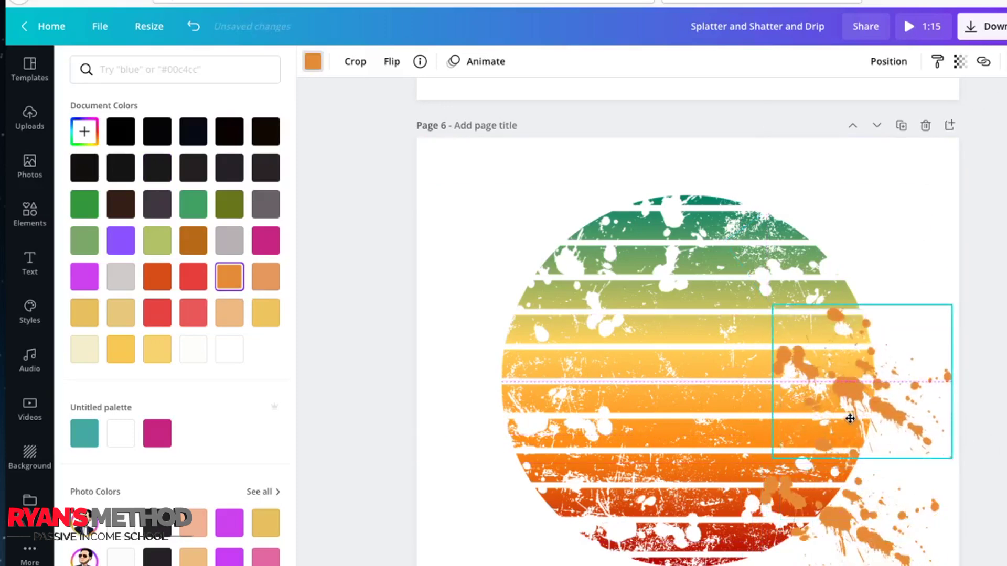
{"action": "left_click", "coordinate": [265, 312]}
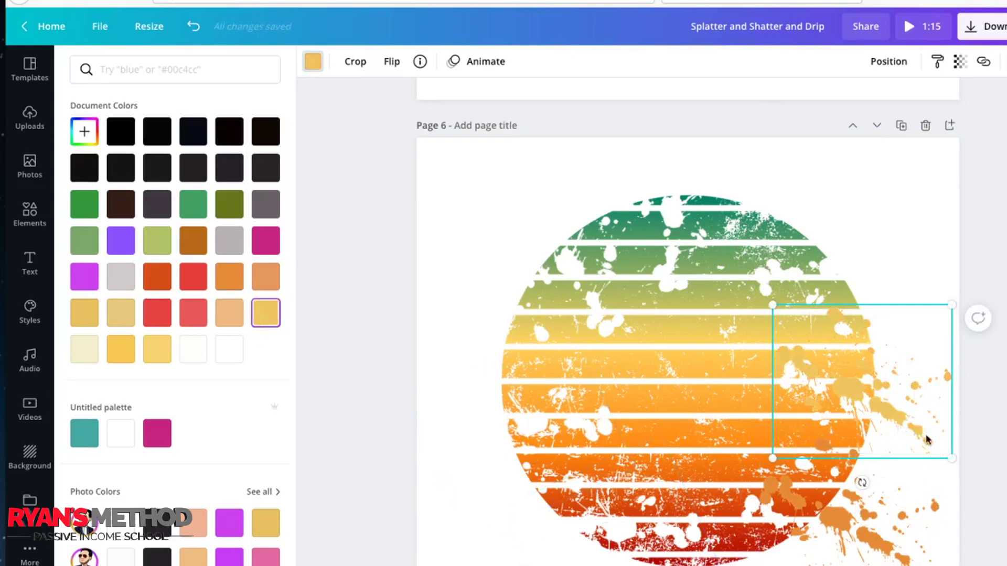
{"action": "left_click_drag", "start_coordinate": [862, 483], "coordinate": [878, 482]}
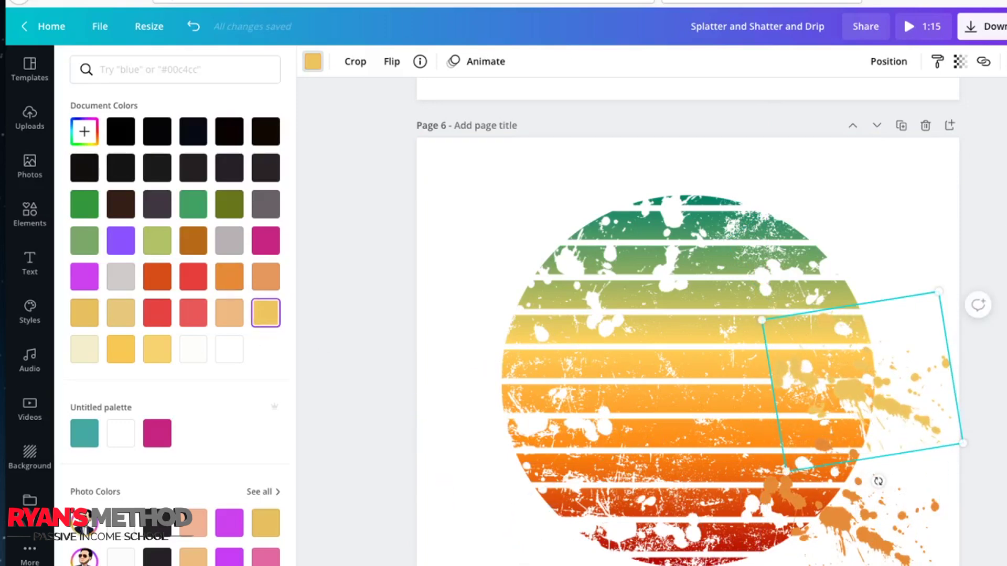
Step: Angle a splatter outward at the sun's top right and colour it green
{"action": "left_click_drag", "start_coordinate": [870, 430], "coordinate": [849, 320]}
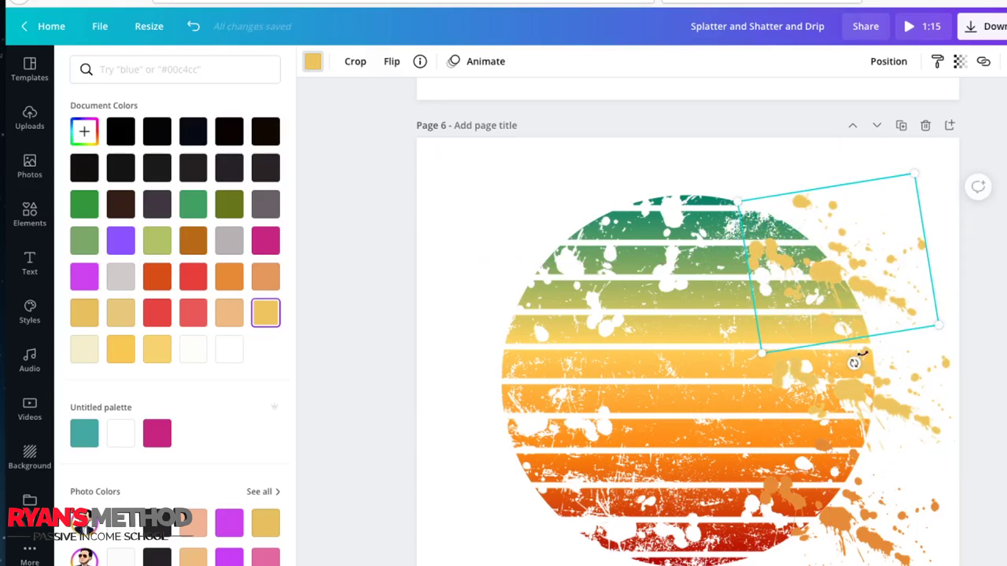
{"action": "left_click_drag", "start_coordinate": [854, 363], "coordinate": [879, 321]}
{"action": "left_click_drag", "start_coordinate": [829, 281], "coordinate": [831, 273]}
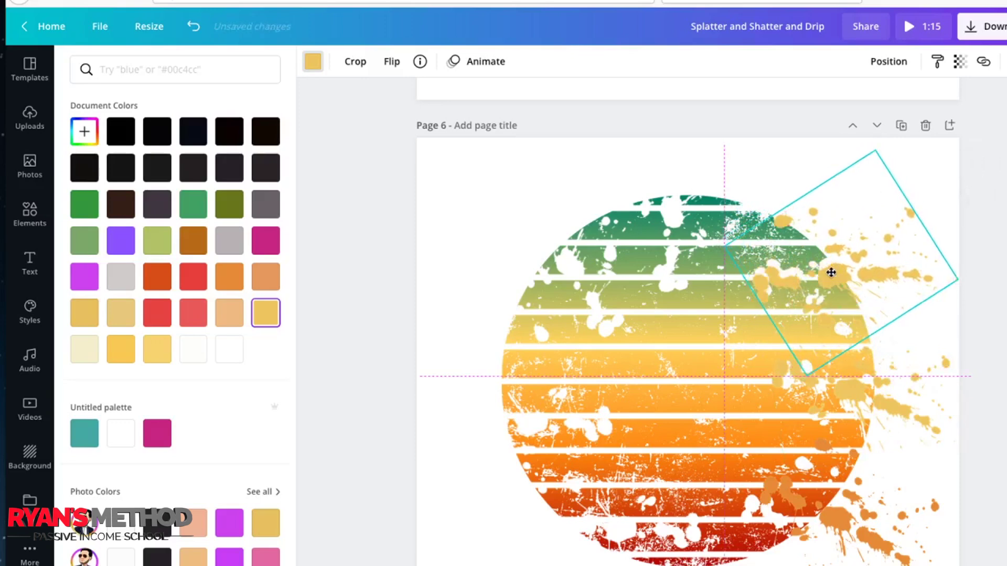
{"action": "left_click", "coordinate": [85, 234]}
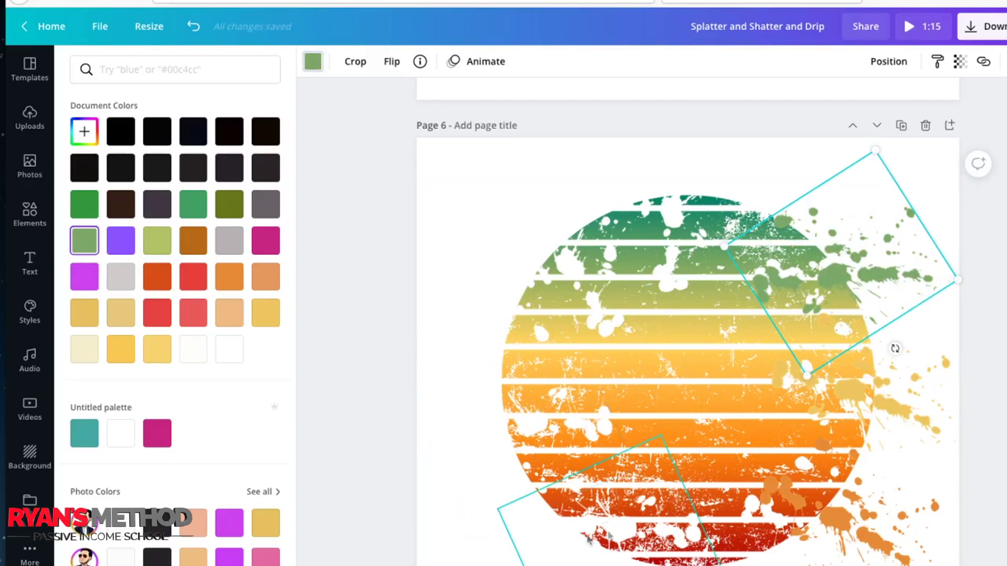
Step: Scroll through the pages to Page 7, the black tree and butterflies over the splattered sunset
{"action": "scroll", "coordinate": [659, 495], "scroll_direction": "up", "scroll_amount": 15}
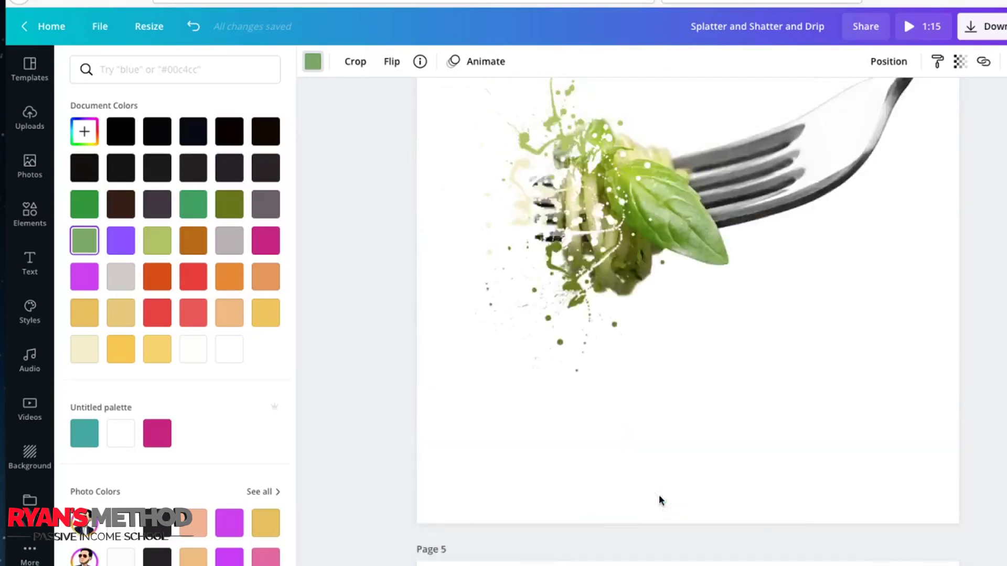
{"action": "scroll", "coordinate": [658, 495], "scroll_direction": "up", "scroll_amount": 15}
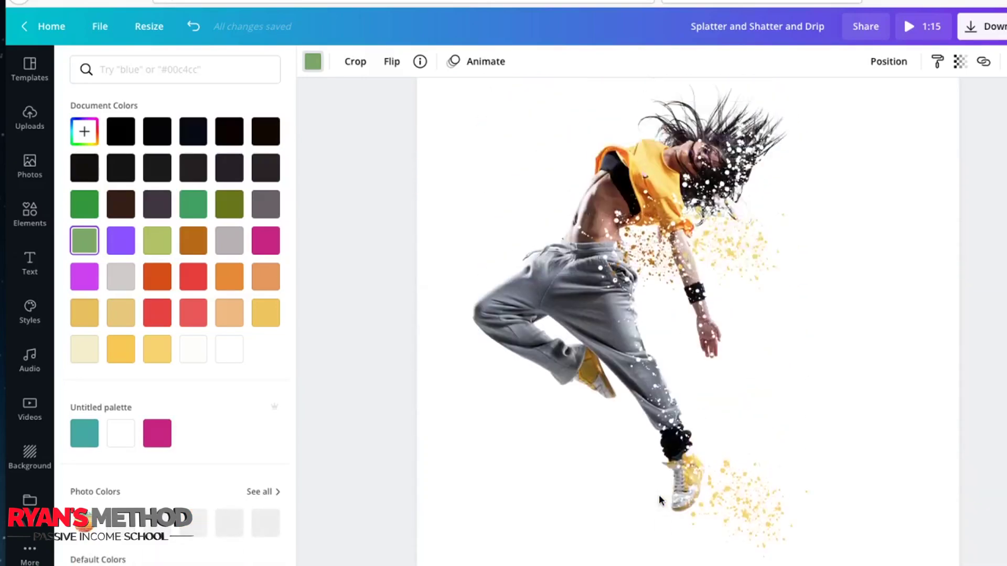
{"action": "scroll", "coordinate": [659, 495], "scroll_direction": "up", "scroll_amount": 3}
{"action": "scroll", "coordinate": [658, 495], "scroll_direction": "down", "scroll_amount": 1}
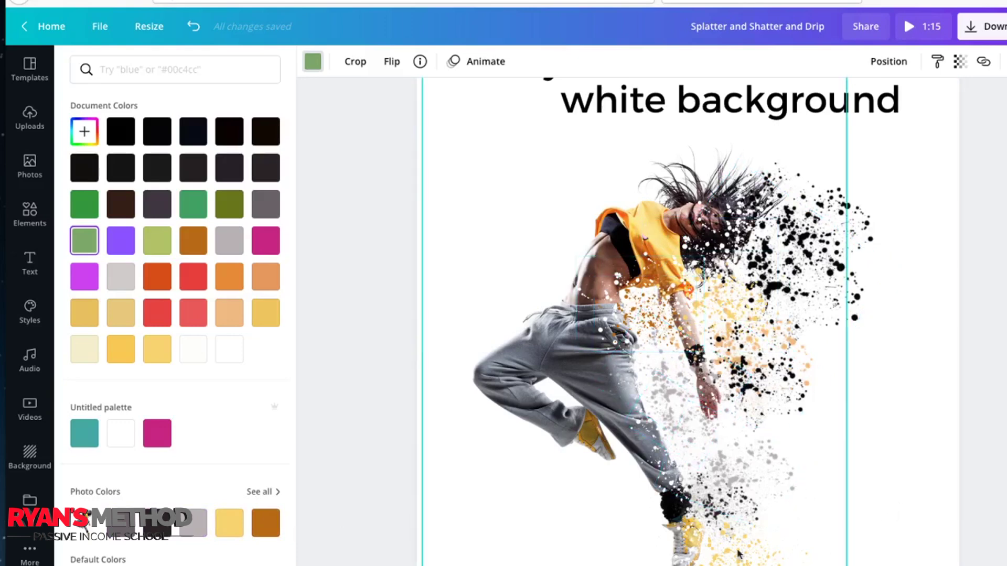
{"action": "scroll", "coordinate": [741, 561], "scroll_direction": "down", "scroll_amount": 20}
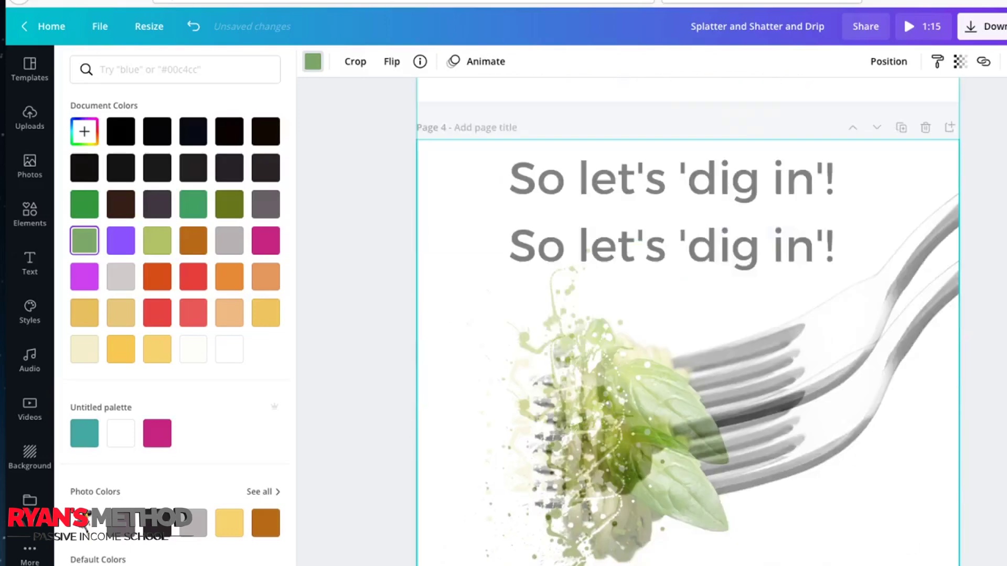
{"action": "scroll", "coordinate": [741, 561], "scroll_direction": "down", "scroll_amount": 8}
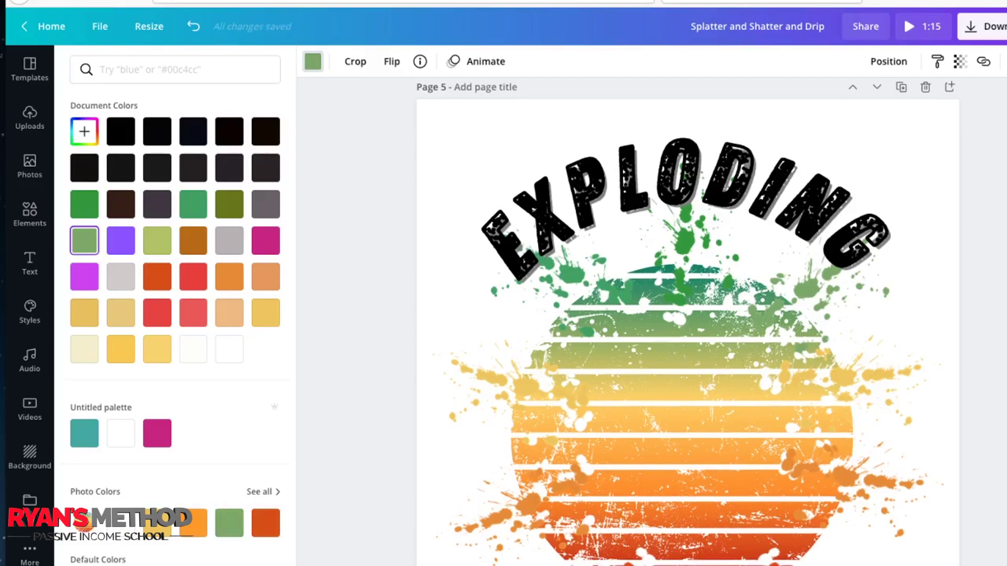
{"action": "scroll", "coordinate": [688, 321], "scroll_direction": "down", "scroll_amount": 8}
{"action": "scroll", "coordinate": [670, 257], "scroll_direction": "down", "scroll_amount": 3}
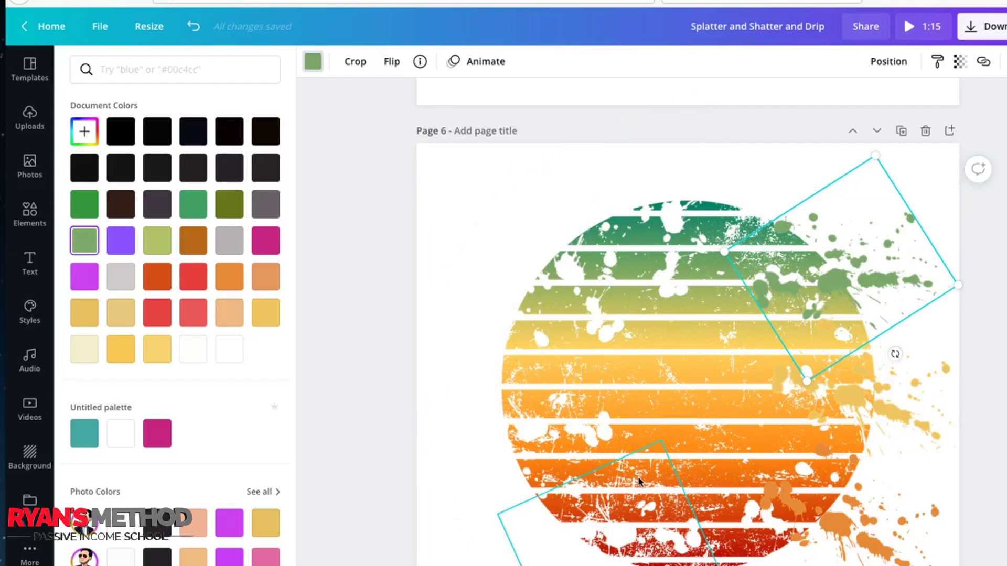
{"action": "scroll", "coordinate": [639, 482], "scroll_direction": "down", "scroll_amount": 1}
{"action": "scroll", "coordinate": [639, 481], "scroll_direction": "down", "scroll_amount": 10}
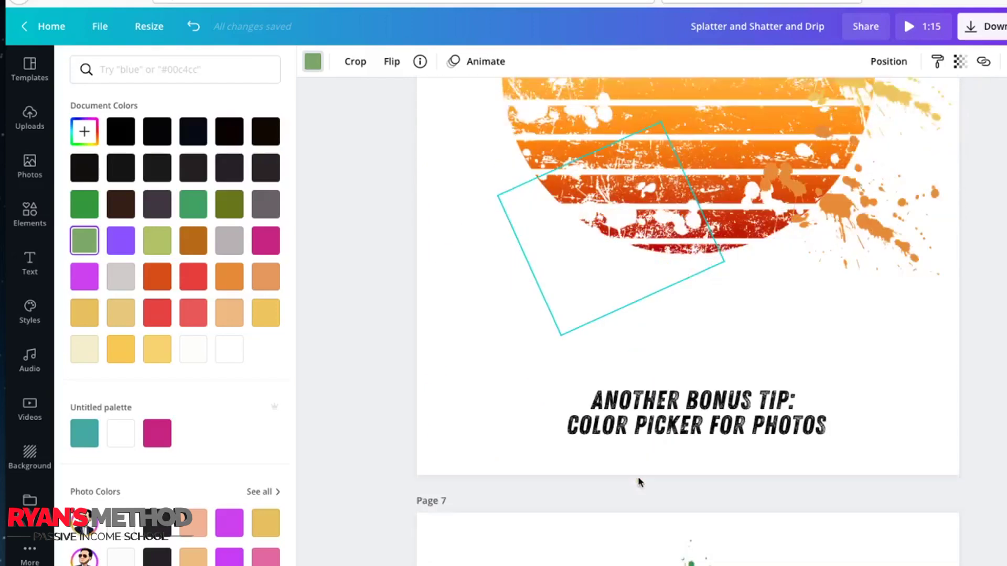
{"action": "scroll", "coordinate": [638, 481], "scroll_direction": "down", "scroll_amount": 2}
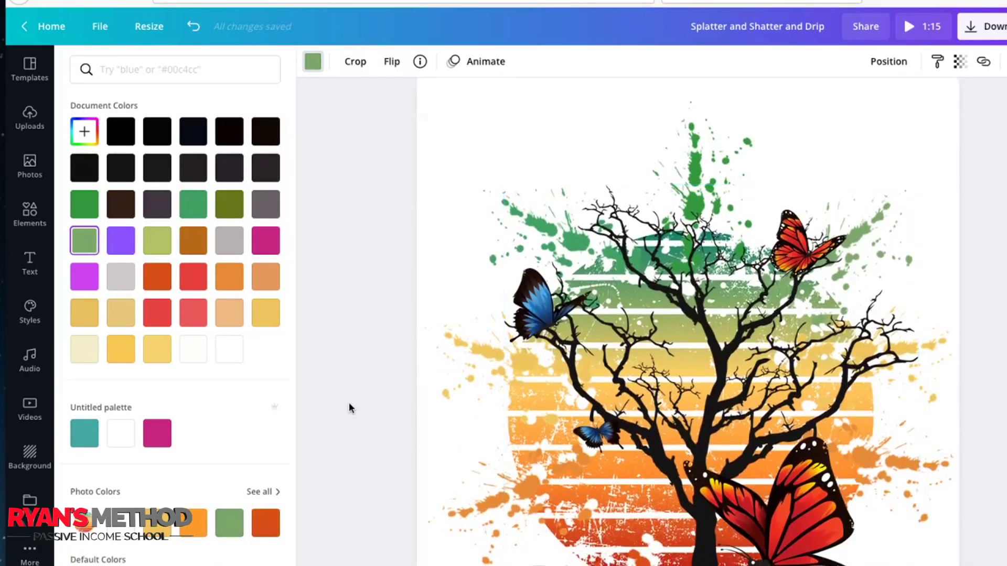
{"action": "scroll", "coordinate": [349, 405], "scroll_direction": "down", "scroll_amount": 2}
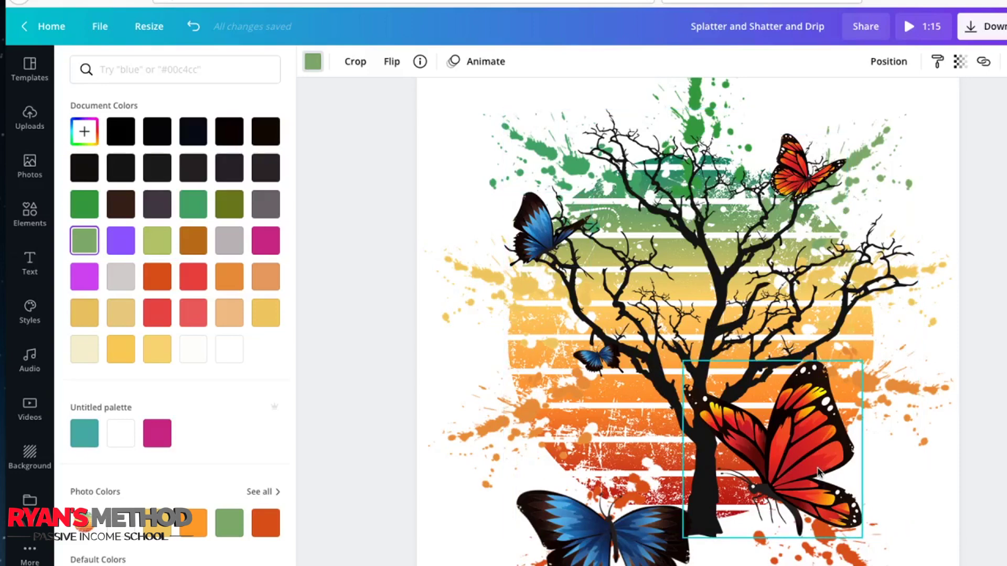
{"action": "scroll", "coordinate": [818, 472], "scroll_direction": "down", "scroll_amount": 5}
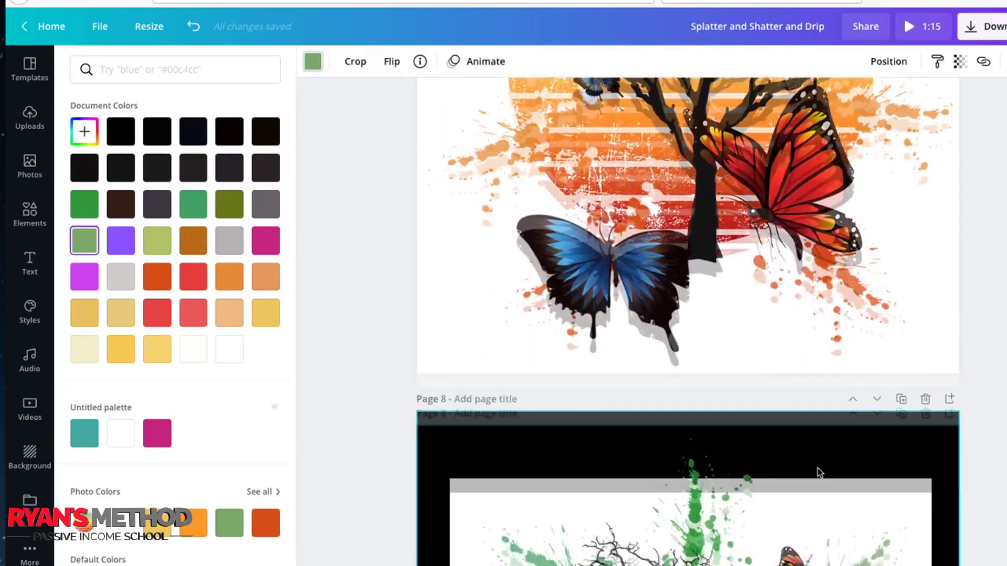
Step: Scroll past Page 8 to Page 9, where splatters line both sides of the sun
{"action": "scroll", "coordinate": [819, 473], "scroll_direction": "down", "scroll_amount": 5}
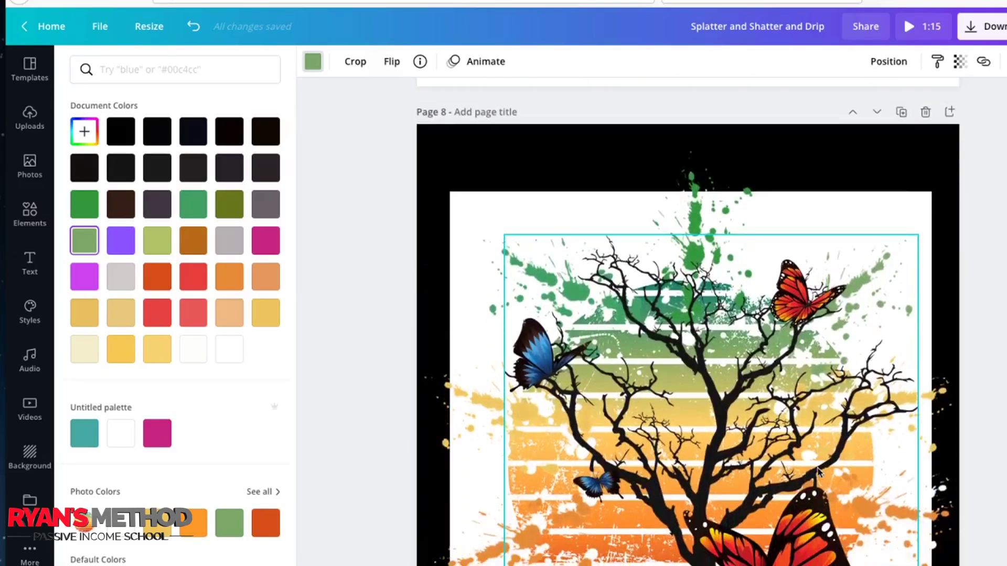
{"action": "scroll", "coordinate": [819, 472], "scroll_direction": "down", "scroll_amount": 2}
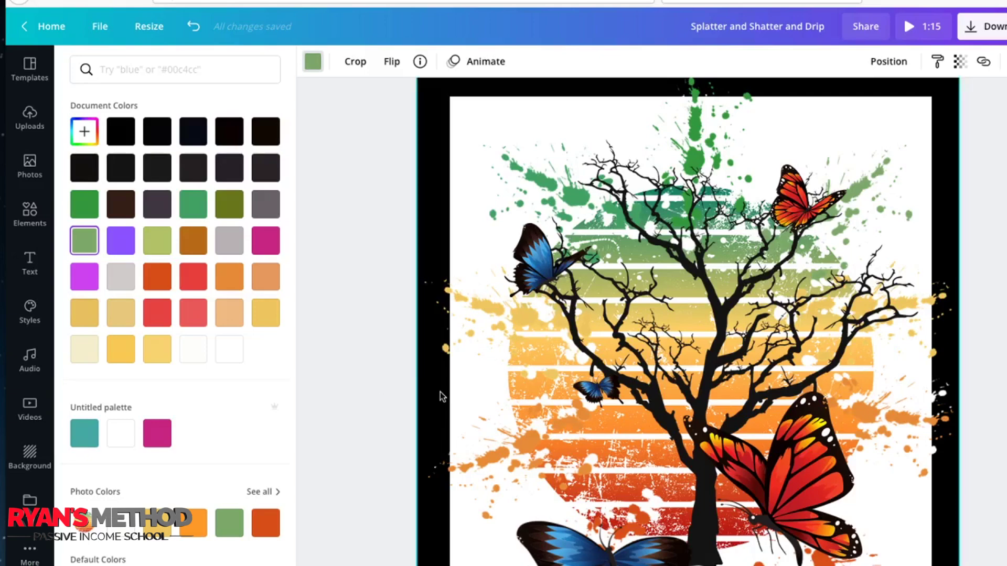
{"action": "scroll", "coordinate": [490, 401], "scroll_direction": "down", "scroll_amount": 7}
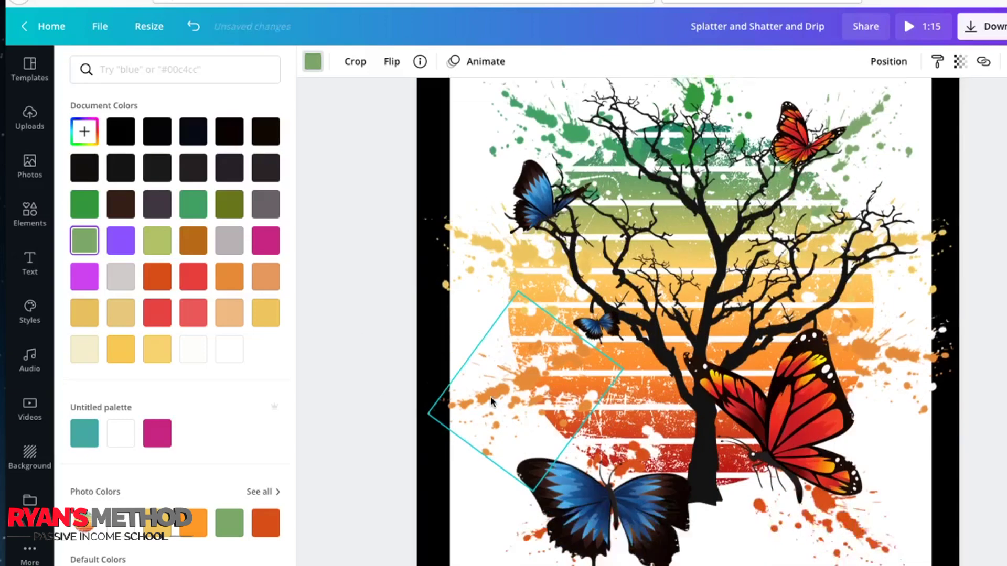
{"action": "scroll", "coordinate": [491, 402], "scroll_direction": "down", "scroll_amount": 6}
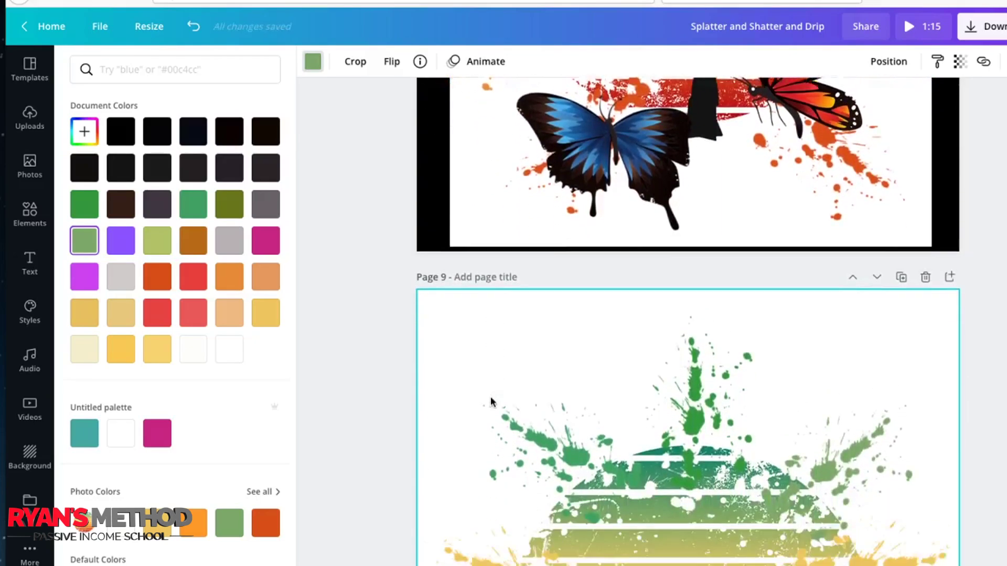
{"action": "scroll", "coordinate": [491, 401], "scroll_direction": "down", "scroll_amount": 2}
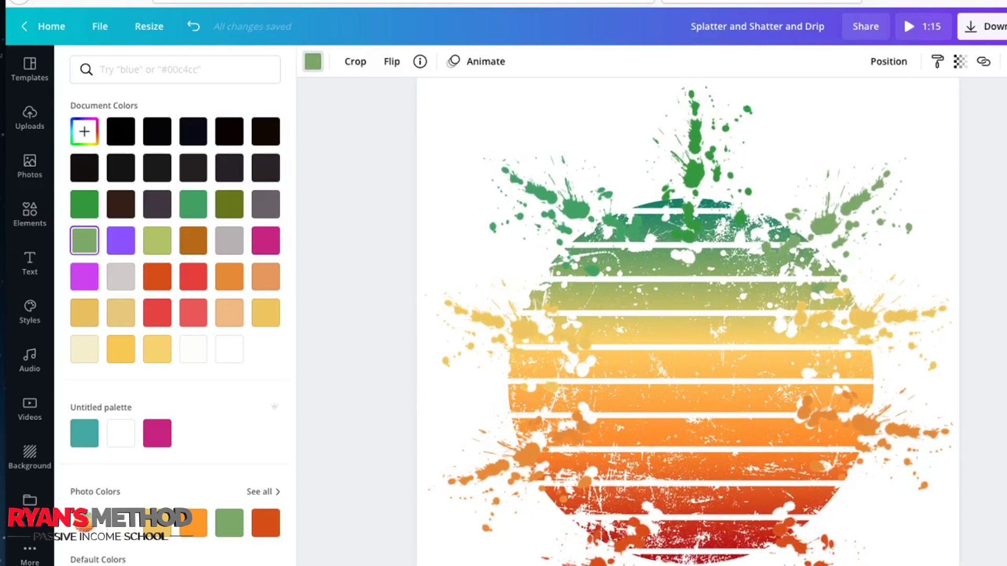
Step: Browse the Download panel's file type formats, then dismiss the list without downloading
{"action": "left_click", "coordinate": [977, 34]}
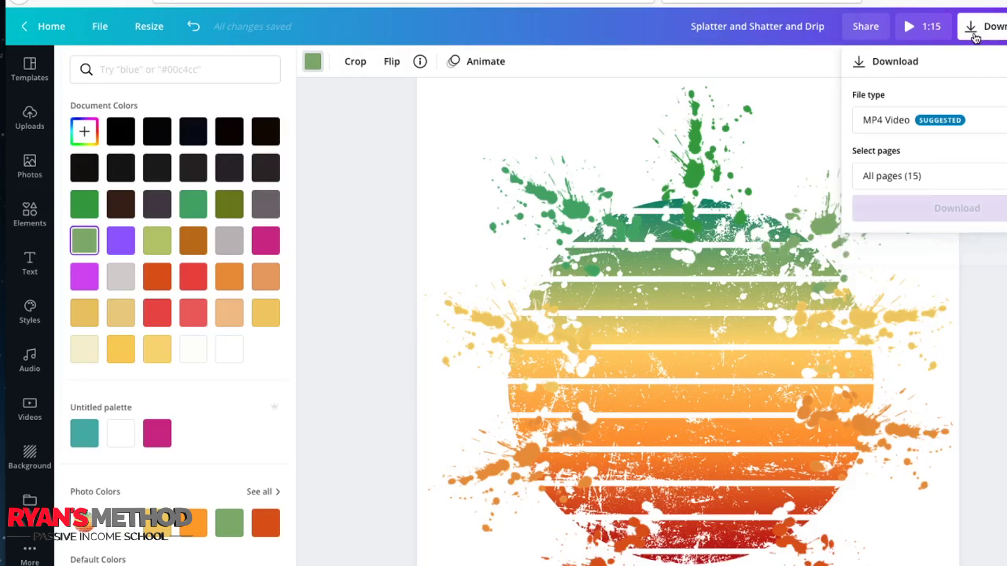
{"action": "left_click", "coordinate": [928, 120]}
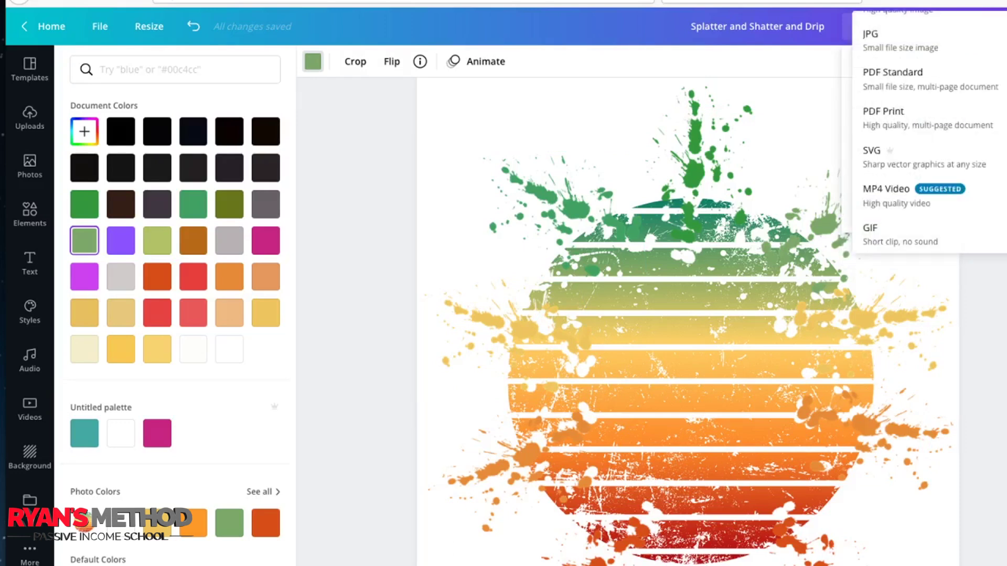
{"action": "scroll", "coordinate": [881, 83], "scroll_direction": "up", "scroll_amount": 1}
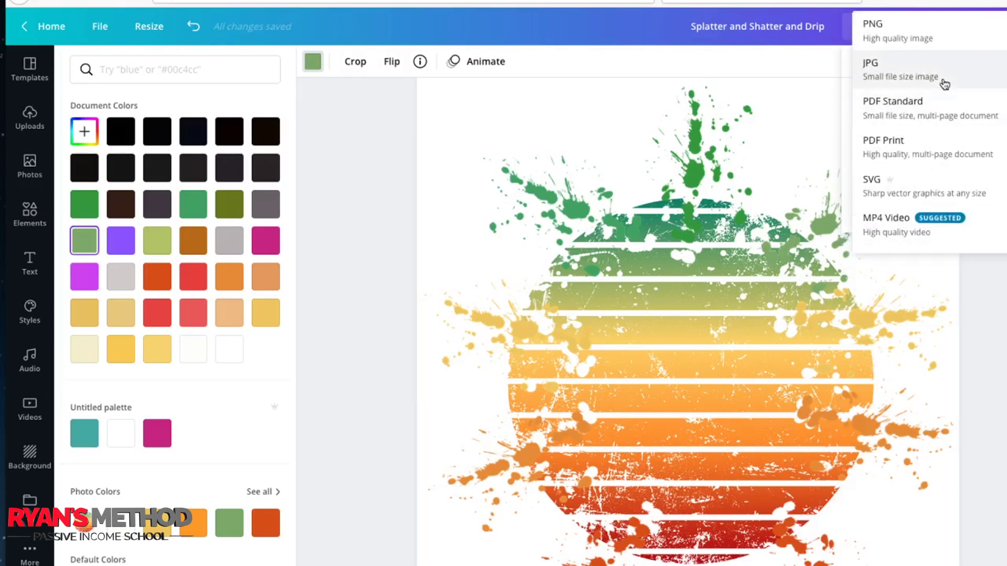
{"action": "key", "text": "Escape"}
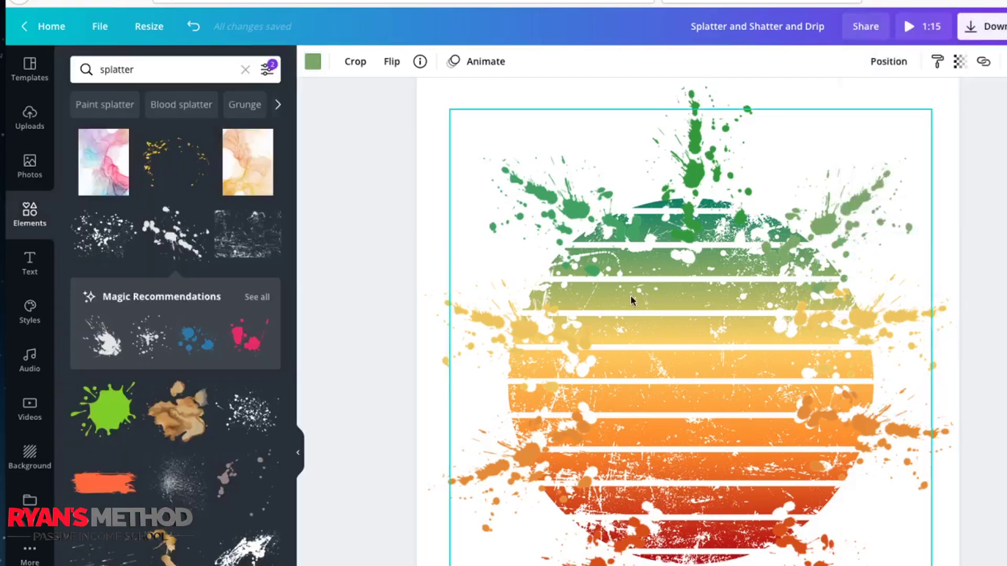
Step: Scroll past the Photoshop screenshot pages 10–12 to reach Page 13
{"action": "scroll", "coordinate": [590, 292], "scroll_direction": "down", "scroll_amount": 10}
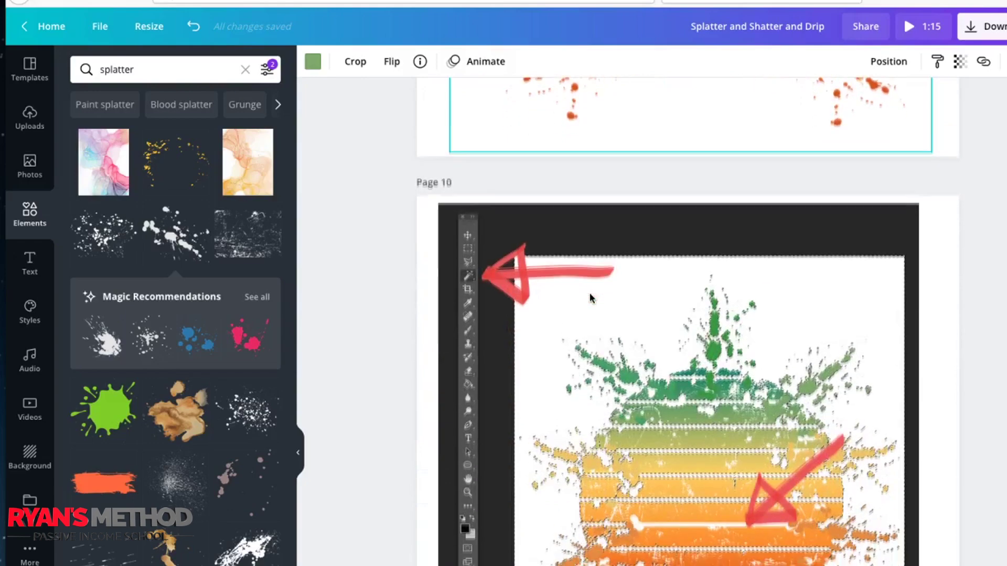
{"action": "scroll", "coordinate": [590, 298], "scroll_direction": "down", "scroll_amount": 4}
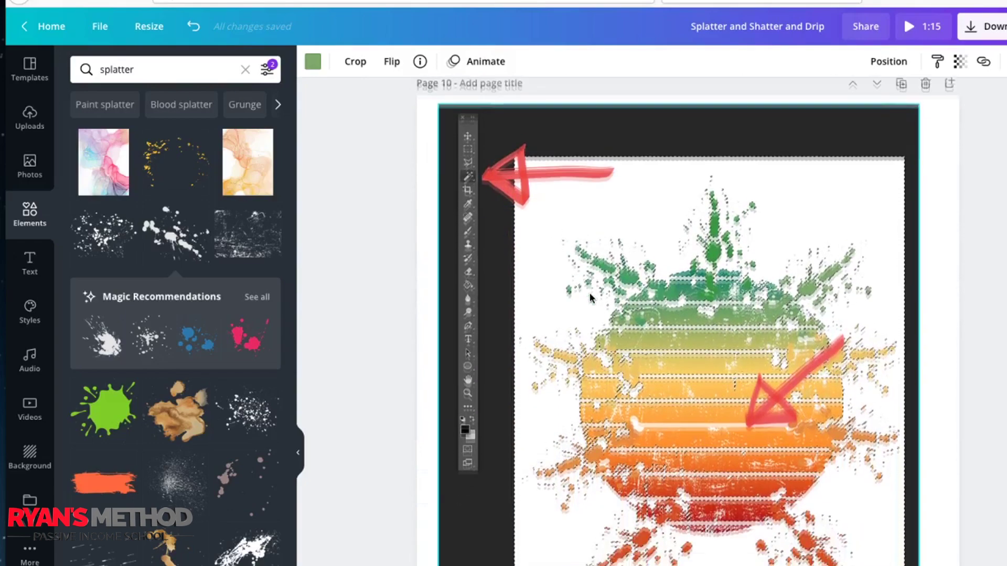
{"action": "scroll", "coordinate": [589, 297], "scroll_direction": "down", "scroll_amount": 1}
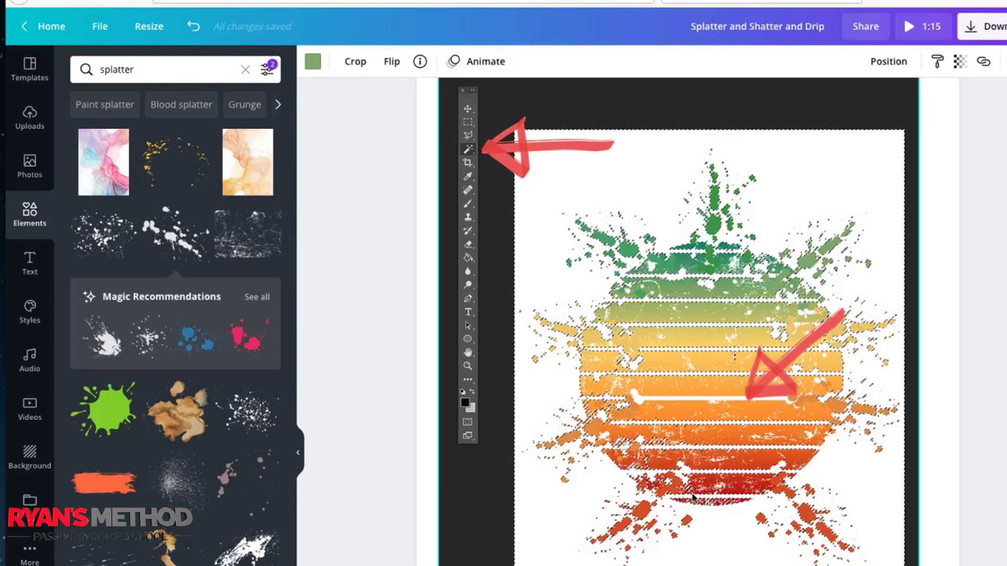
{"action": "scroll", "coordinate": [692, 496], "scroll_direction": "down", "scroll_amount": 10}
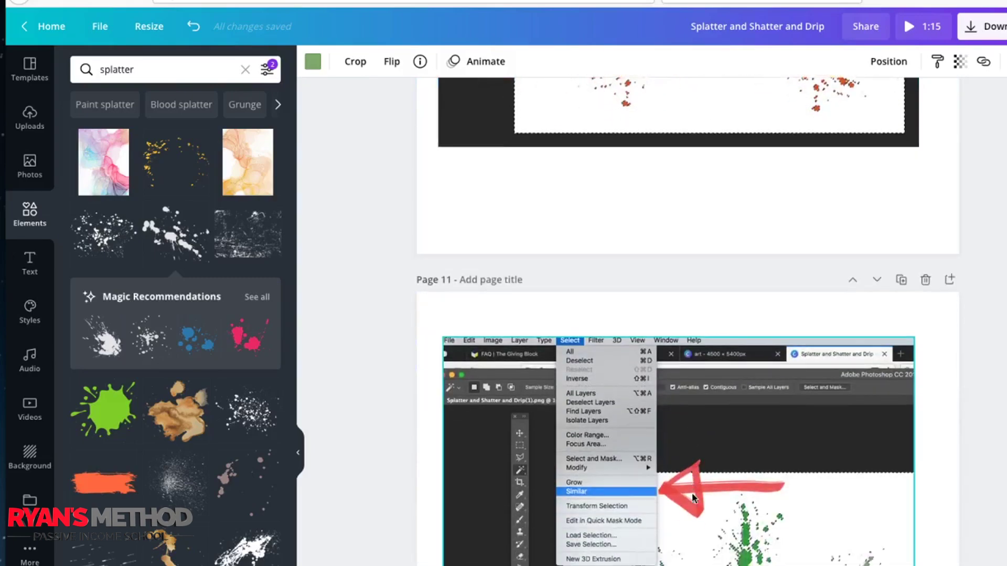
{"action": "scroll", "coordinate": [691, 492], "scroll_direction": "down", "scroll_amount": 3}
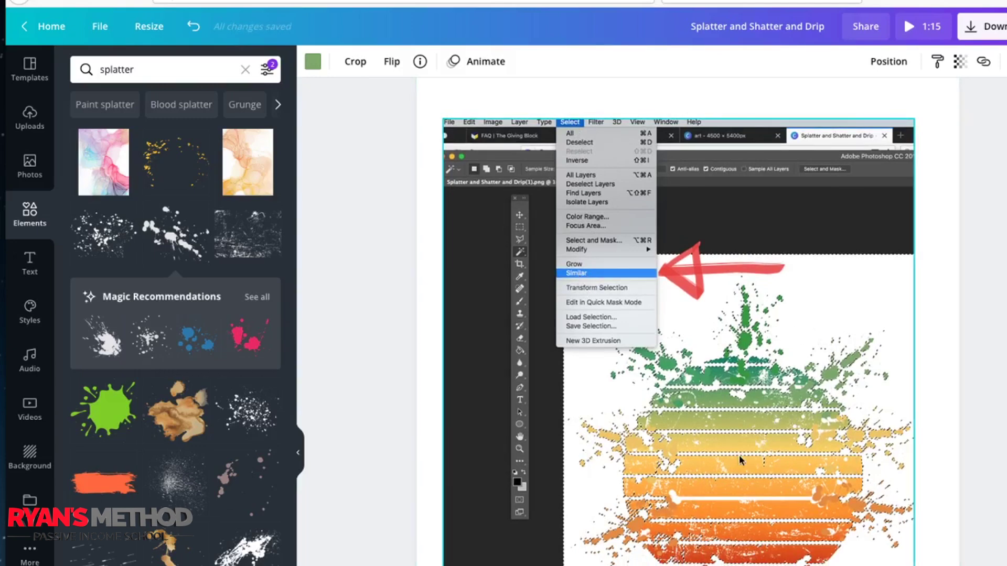
{"action": "scroll", "coordinate": [732, 463], "scroll_direction": "down", "scroll_amount": 10}
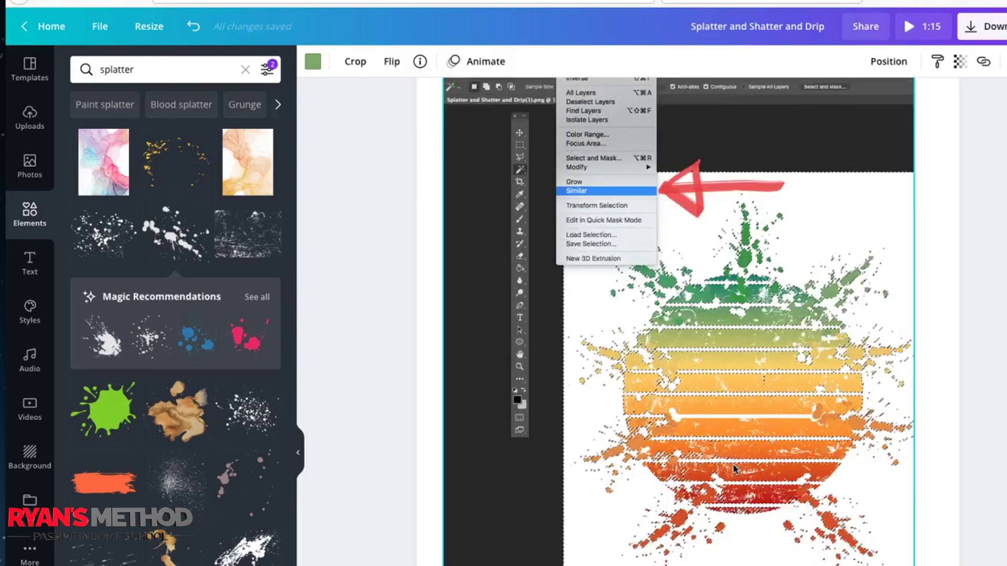
{"action": "scroll", "coordinate": [734, 468], "scroll_direction": "down", "scroll_amount": 3}
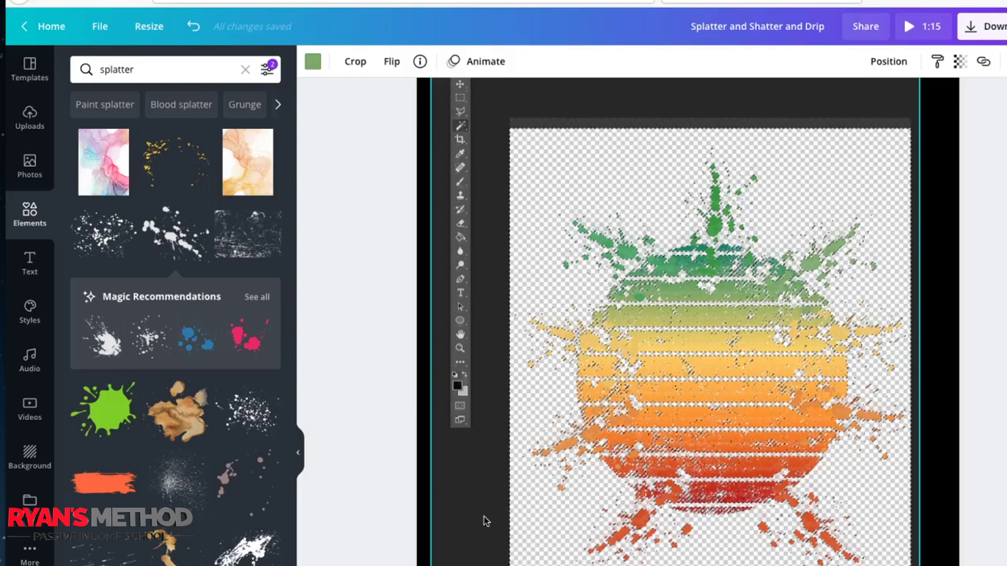
{"action": "scroll", "coordinate": [485, 520], "scroll_direction": "down", "scroll_amount": 8}
{"action": "scroll", "coordinate": [486, 521], "scroll_direction": "down", "scroll_amount": 4}
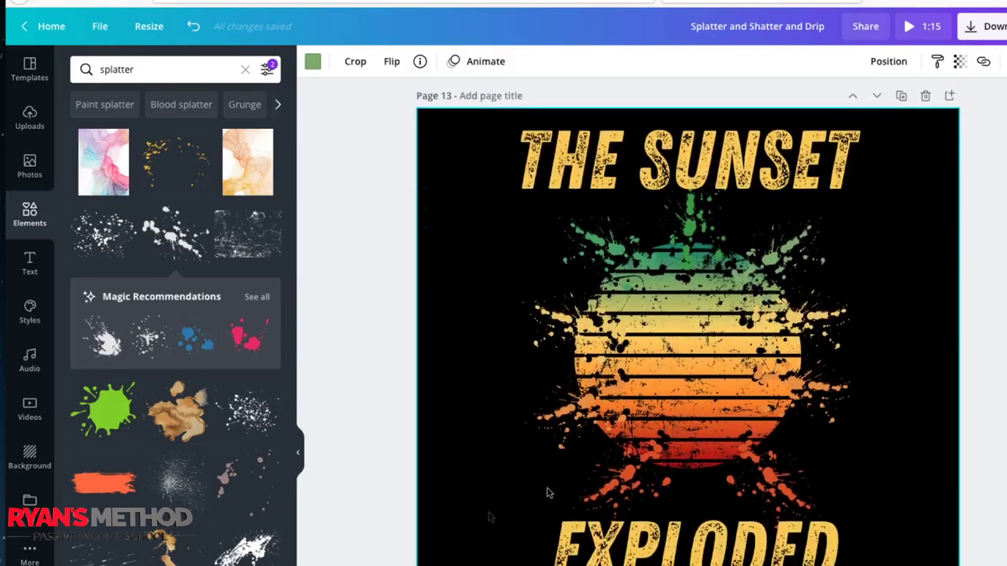
Step: Apply the Curve effect to THE SUNSET and lower the curve slightly to widen its arc
{"action": "scroll", "coordinate": [639, 367], "scroll_direction": "down", "scroll_amount": 1}
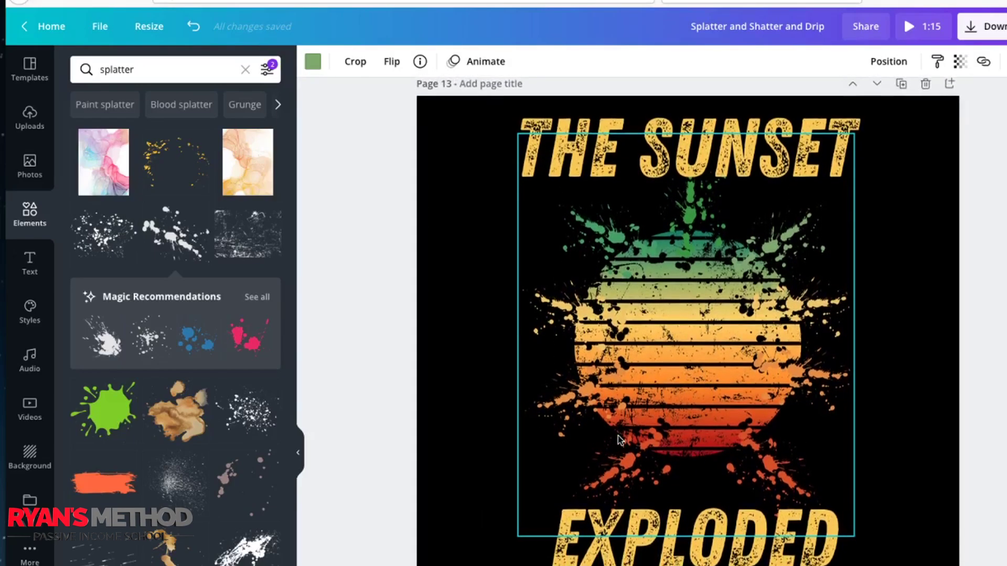
{"action": "left_click", "coordinate": [699, 148]}
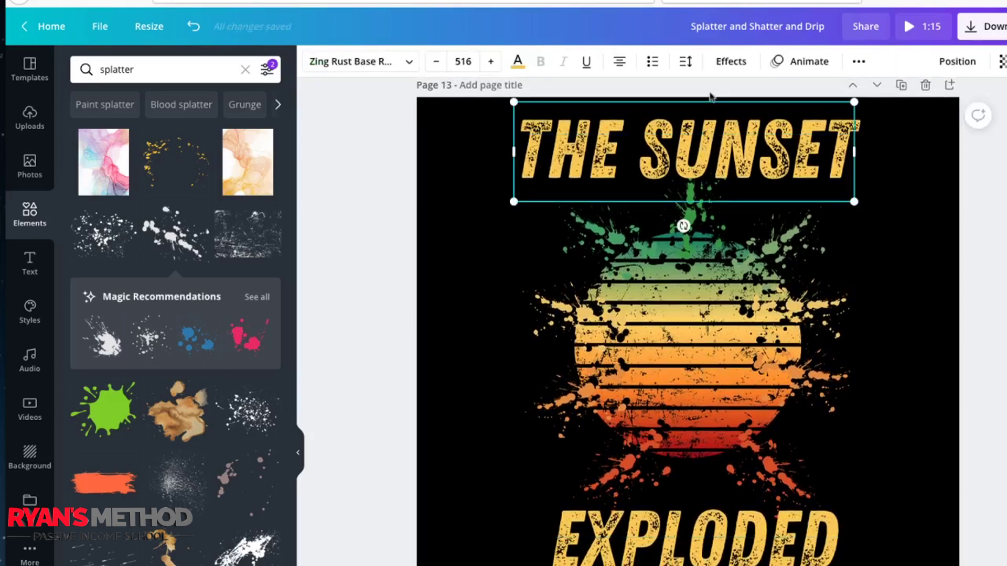
{"action": "left_click", "coordinate": [730, 63]}
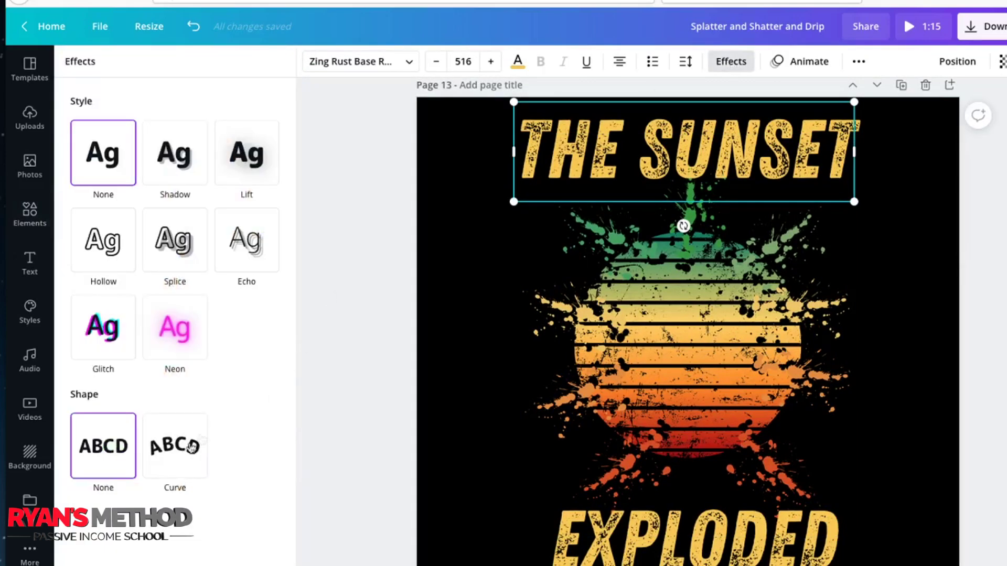
{"action": "left_click", "coordinate": [175, 446]}
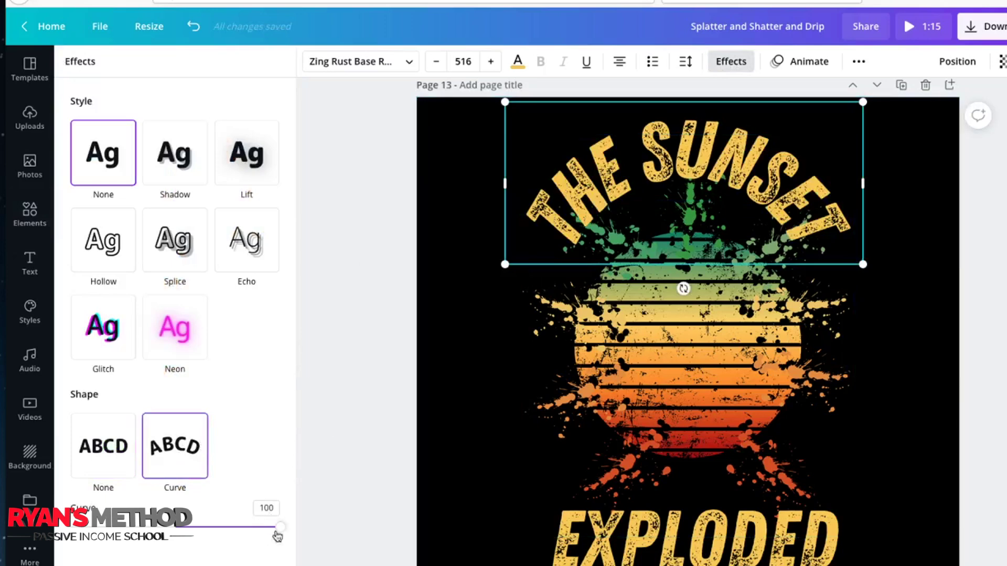
{"action": "left_click_drag", "start_coordinate": [278, 529], "coordinate": [260, 530]}
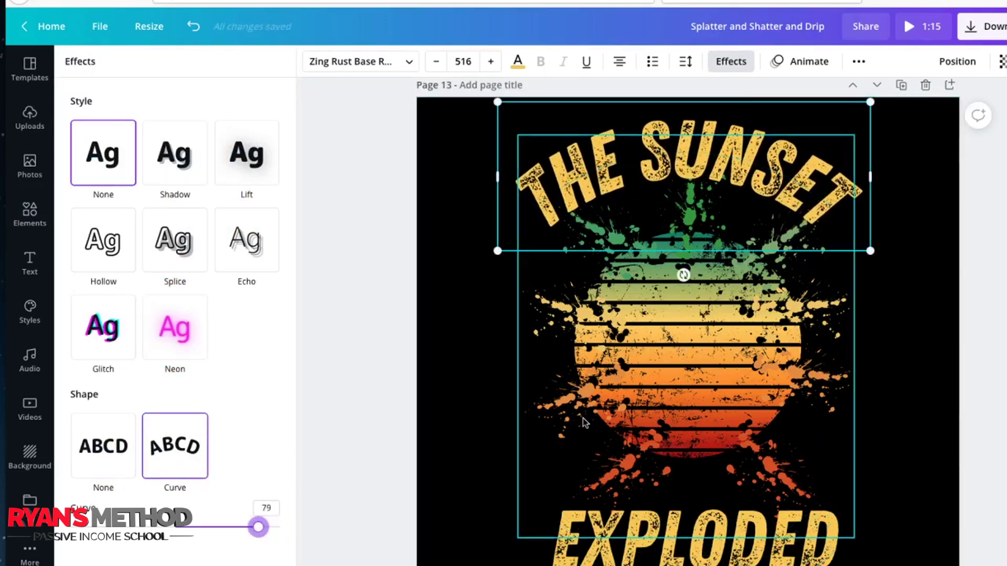
Step: Curve EXPLODED into a strong arc beneath the sun and nudge it lower
{"action": "left_click", "coordinate": [692, 533]}
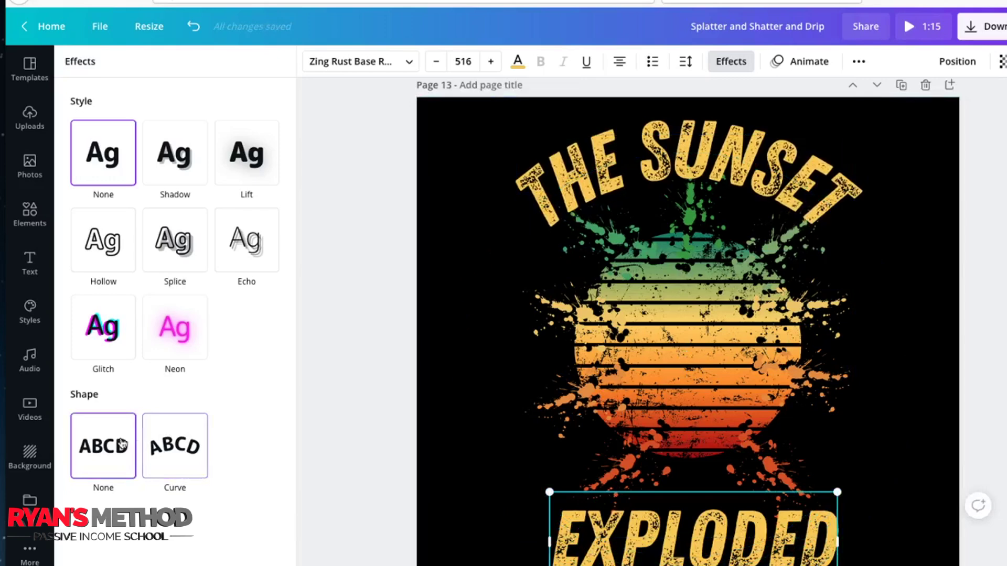
{"action": "left_click", "coordinate": [179, 452]}
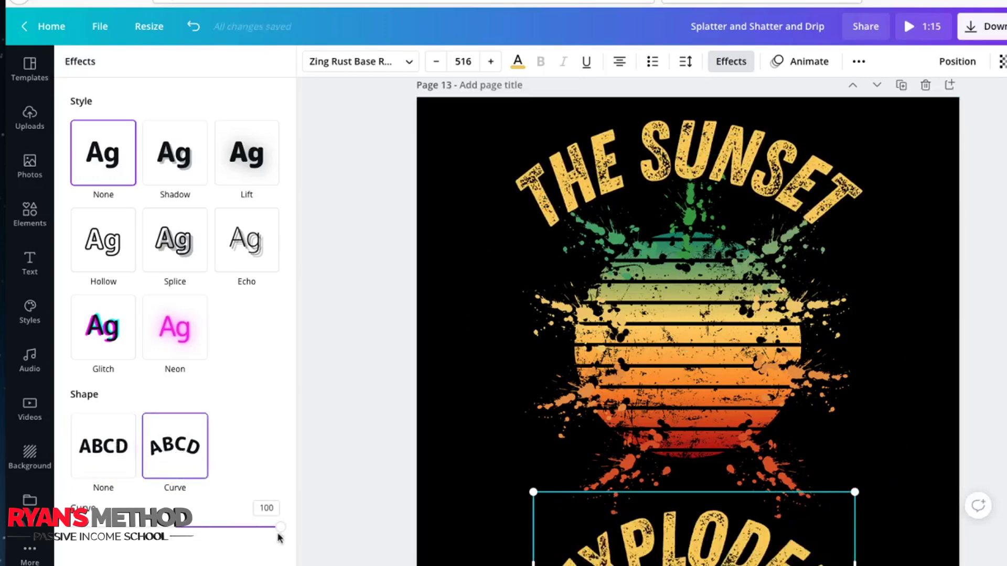
{"action": "left_click_drag", "start_coordinate": [278, 528], "coordinate": [113, 527]}
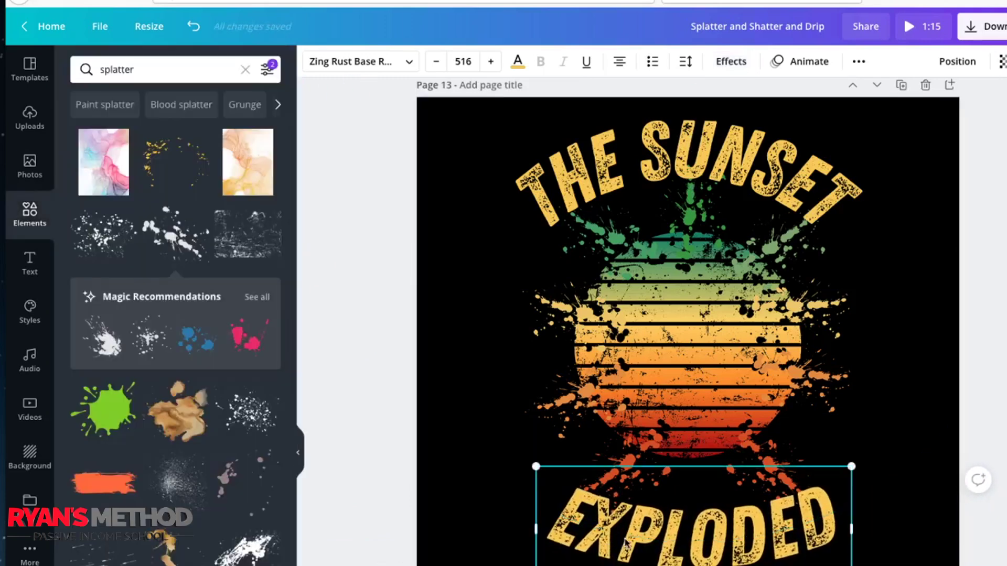
{"action": "left_click_drag", "start_coordinate": [627, 544], "coordinate": [624, 548]}
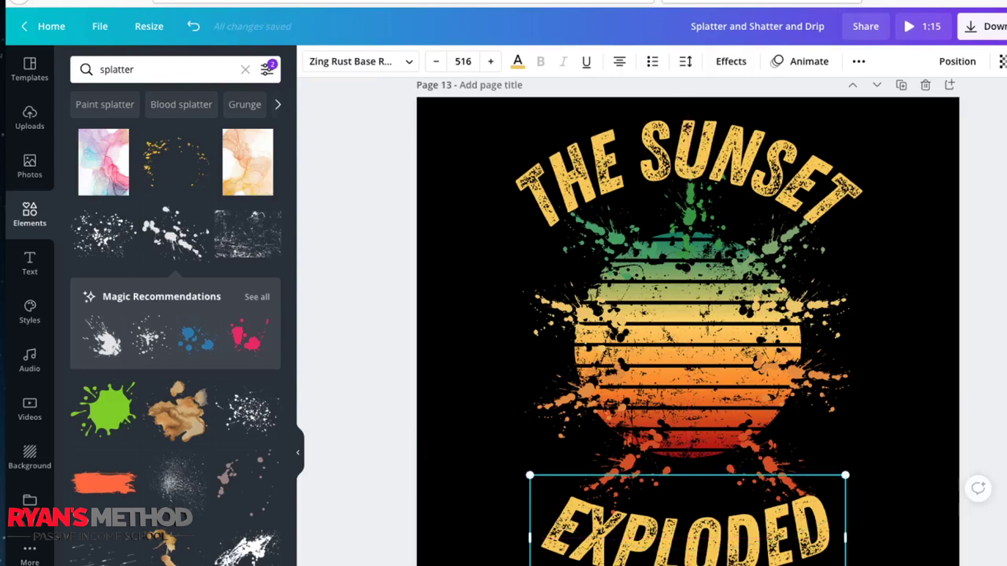
{"action": "scroll", "coordinate": [624, 545], "scroll_direction": "down", "scroll_amount": 1}
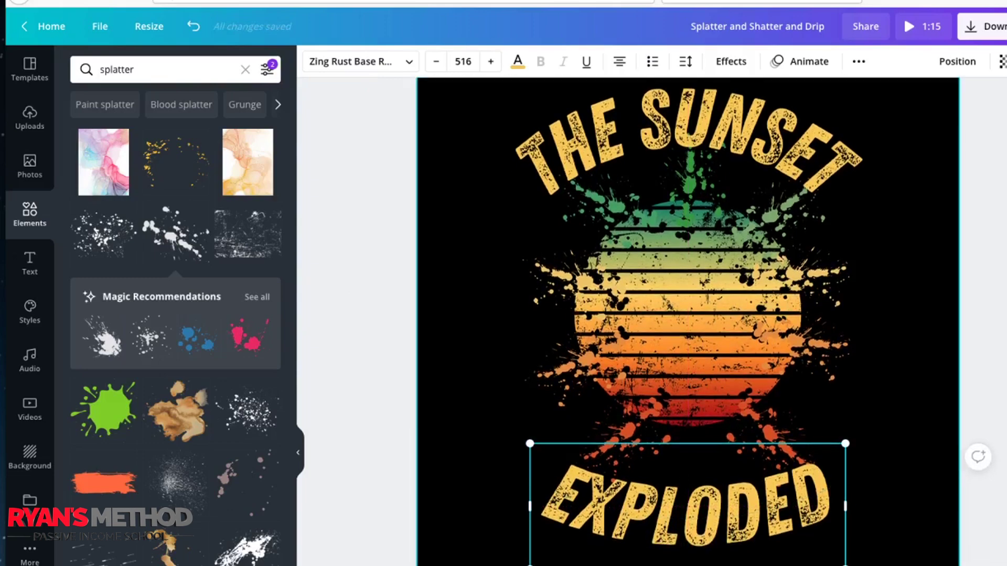
{"action": "left_click", "coordinate": [463, 537]}
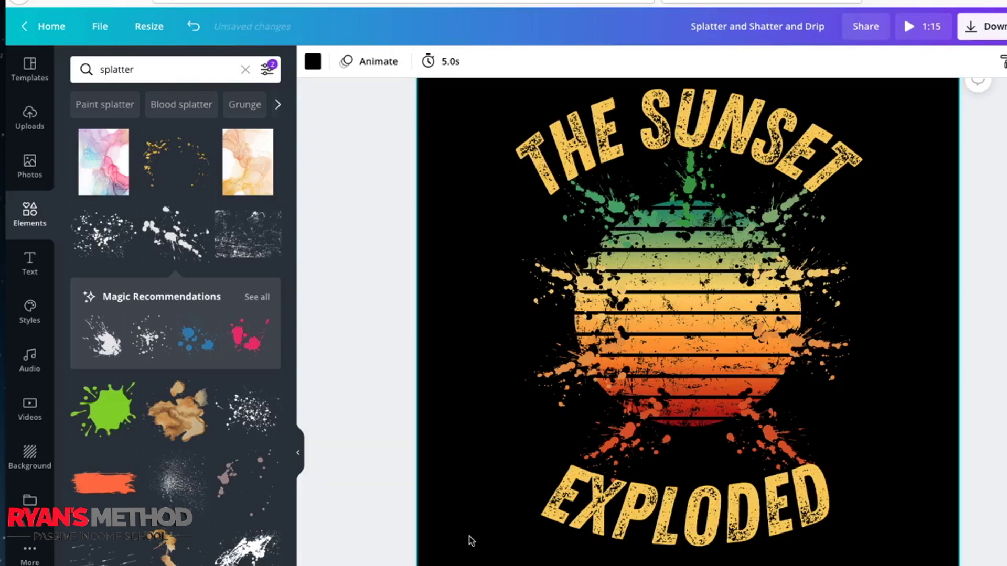
Step: Scroll down from Page 13 to Page 14's yellow sun and dripping lettering design
{"action": "scroll", "coordinate": [469, 536], "scroll_direction": "down", "scroll_amount": 4}
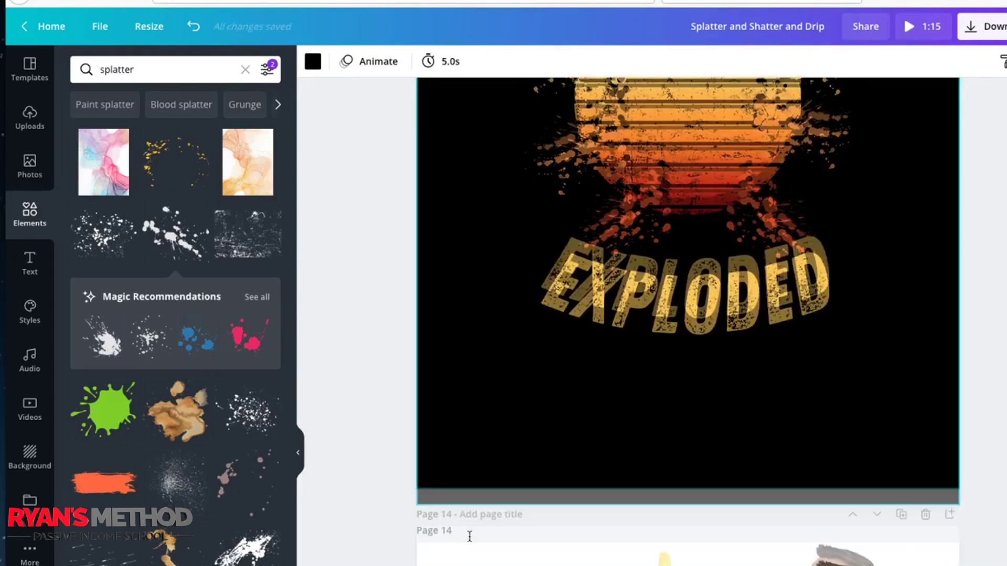
{"action": "scroll", "coordinate": [468, 536], "scroll_direction": "down", "scroll_amount": 6}
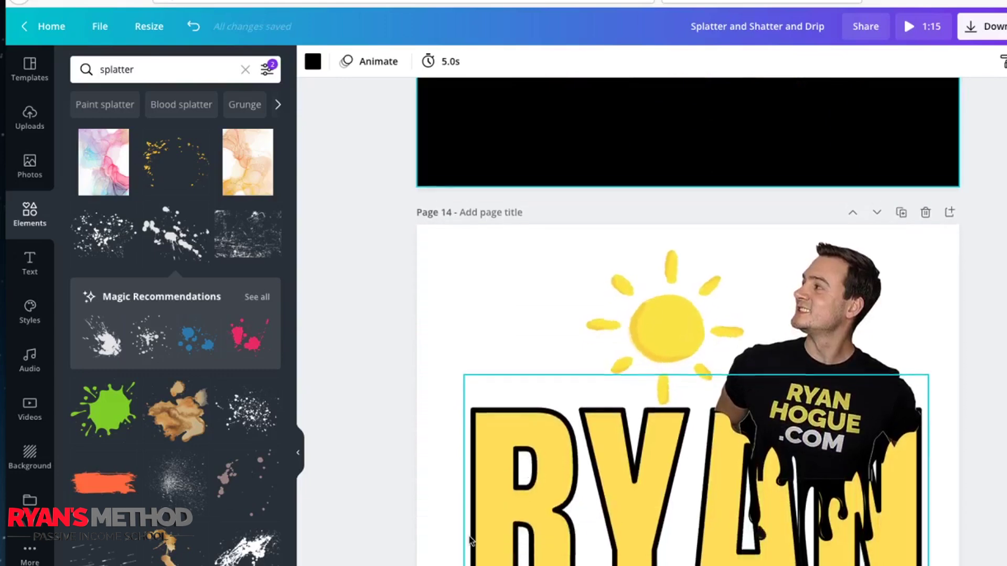
{"action": "scroll", "coordinate": [470, 541], "scroll_direction": "down", "scroll_amount": 2}
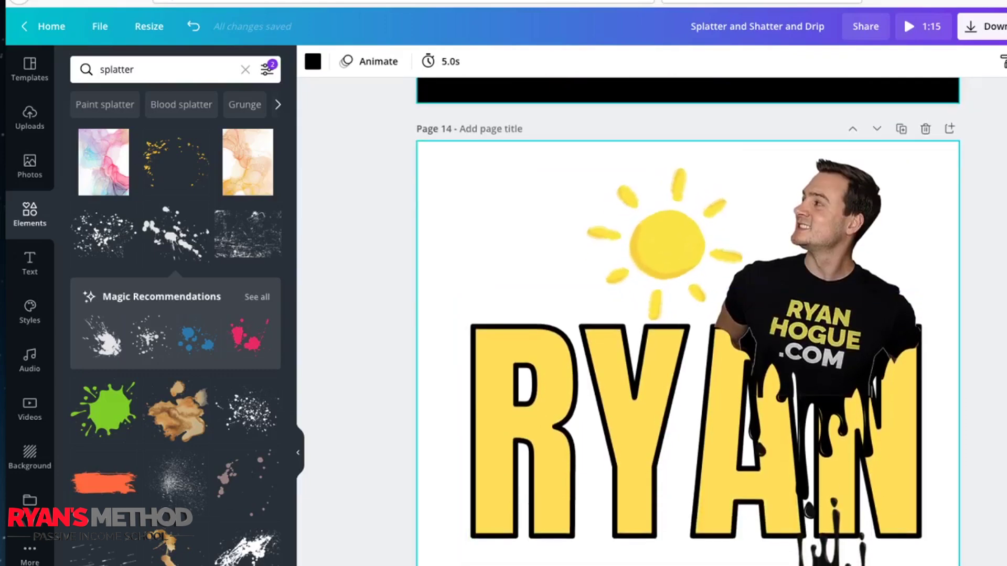
{"action": "scroll", "coordinate": [688, 325], "scroll_direction": "down", "scroll_amount": 2}
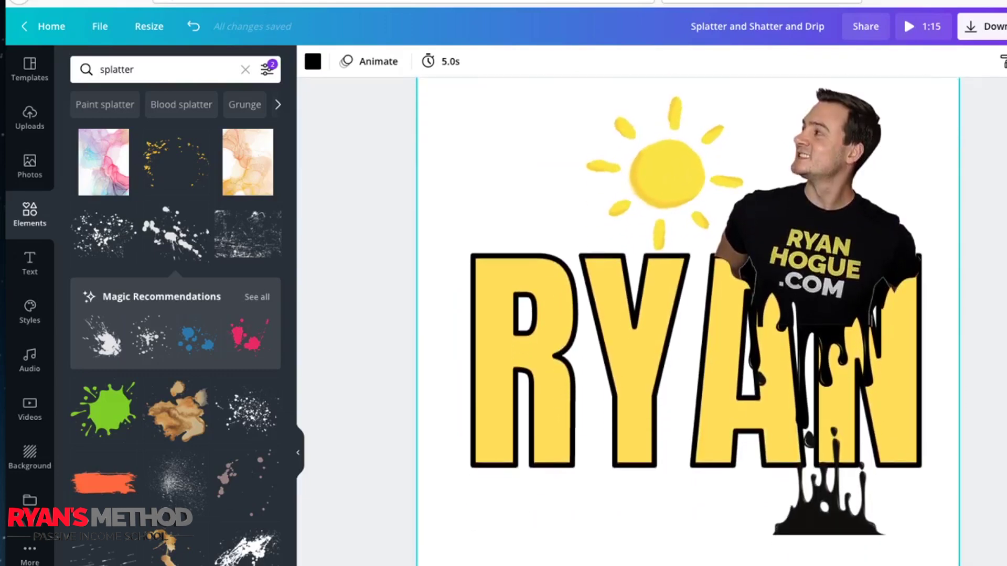